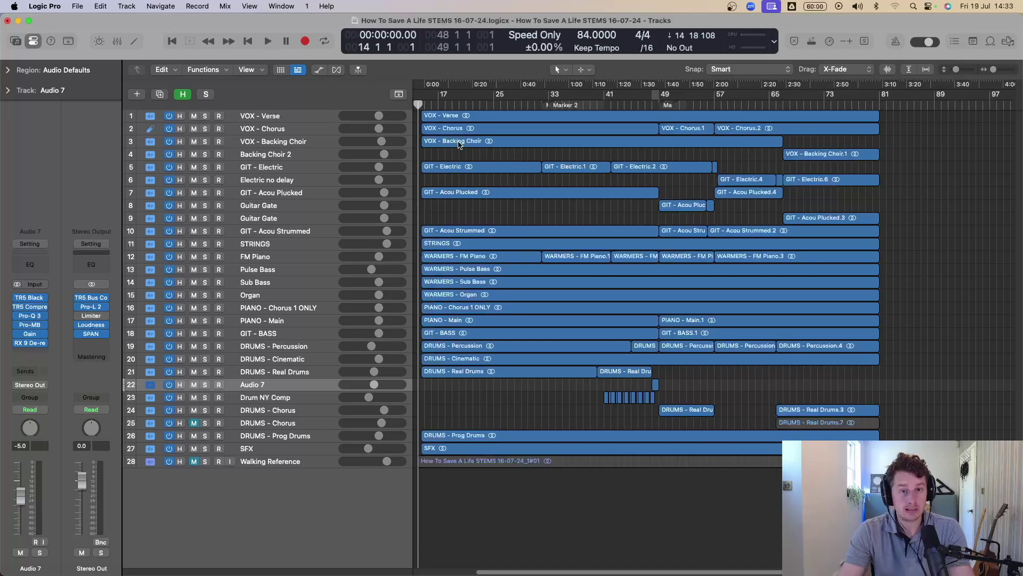
Solo the DRUMS - Chorus track and set the cycle range from bar 49 to 57 around its Real Drums.1 region
left_click(554, 393, "ctrl+alt")
left_click(826, 418, "ctrl+alt")
left_click_drag(715, 364, 863, 434)
left_click(863, 433, "ctrl+alt")
left_click(666, 395)
key("cmd+u")
key("s")
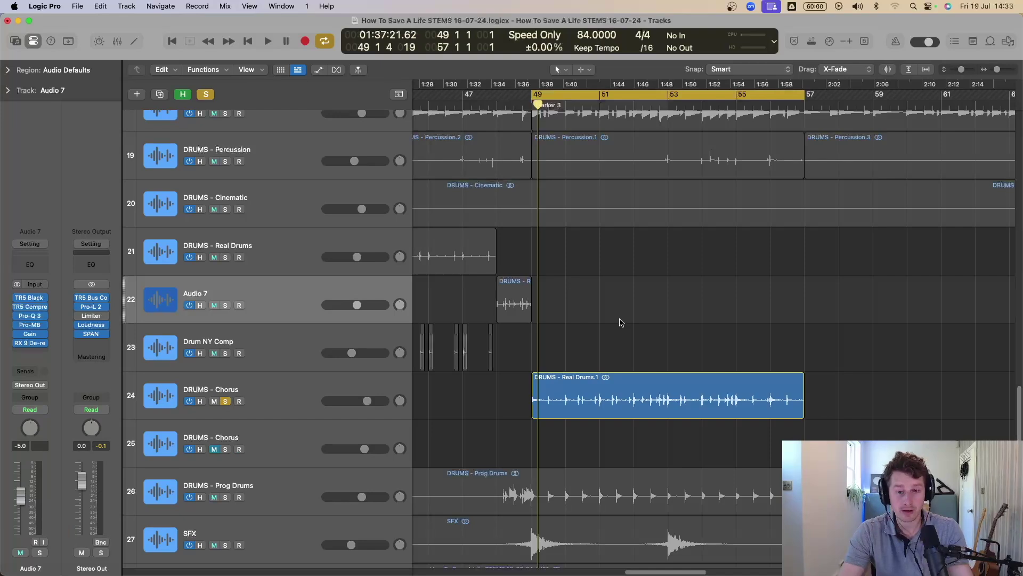
scroll(620, 322, "down", 2)
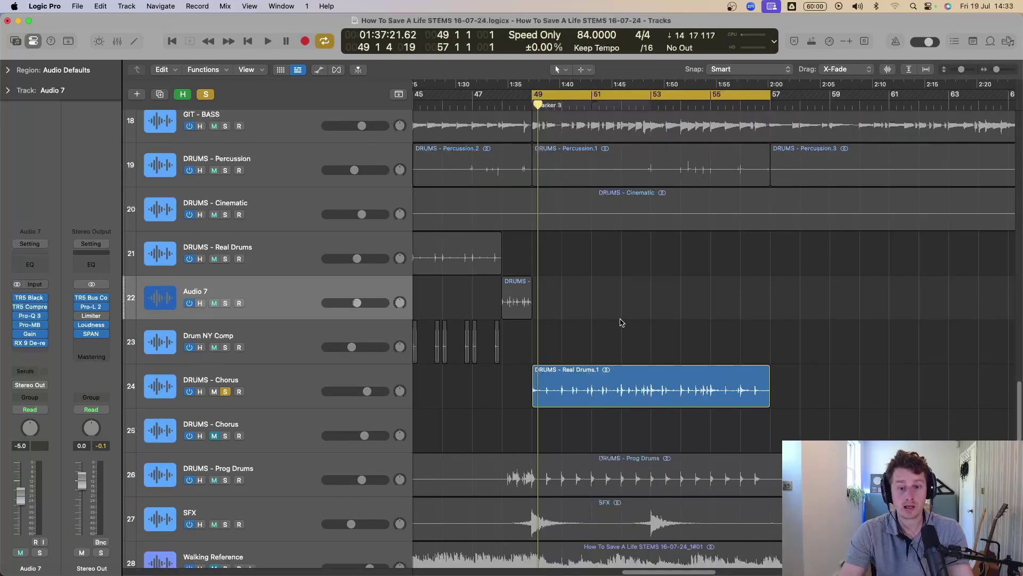
scroll(635, 325, "down", 2)
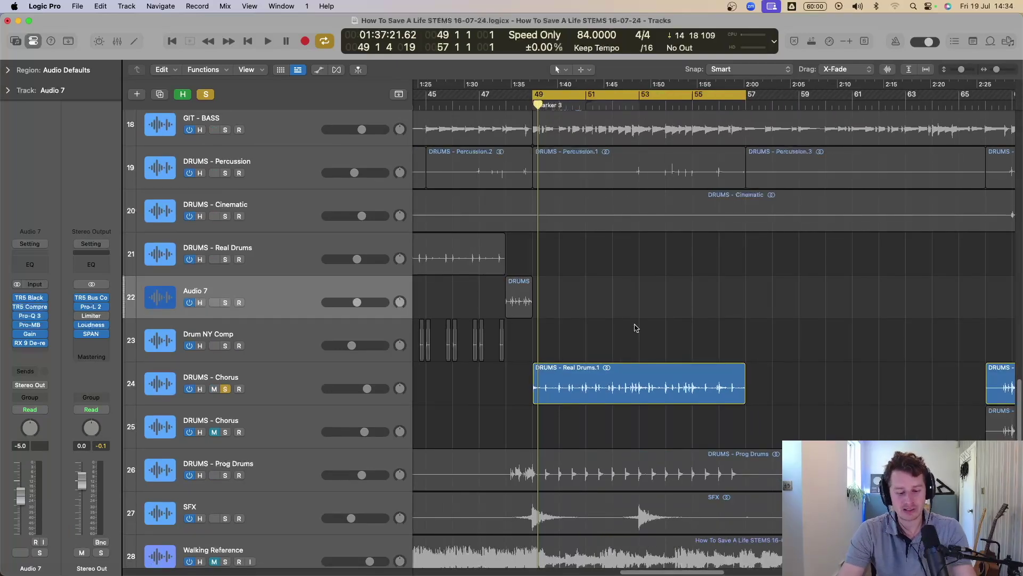
Select the DRUMS - Chorus track and listen to its soloed chorus loop without the gate
left_click(251, 379)
key("space")
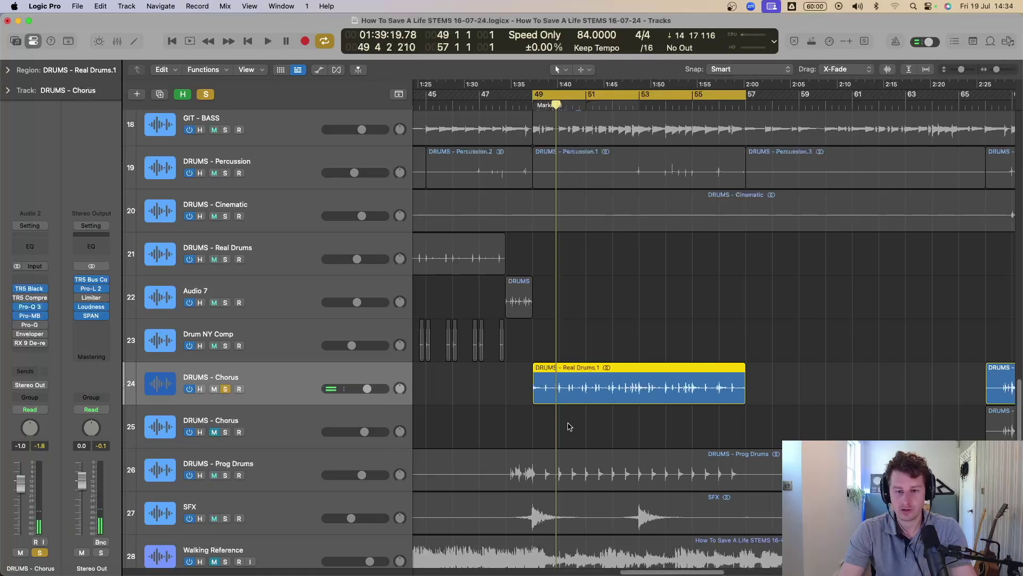
key("space")
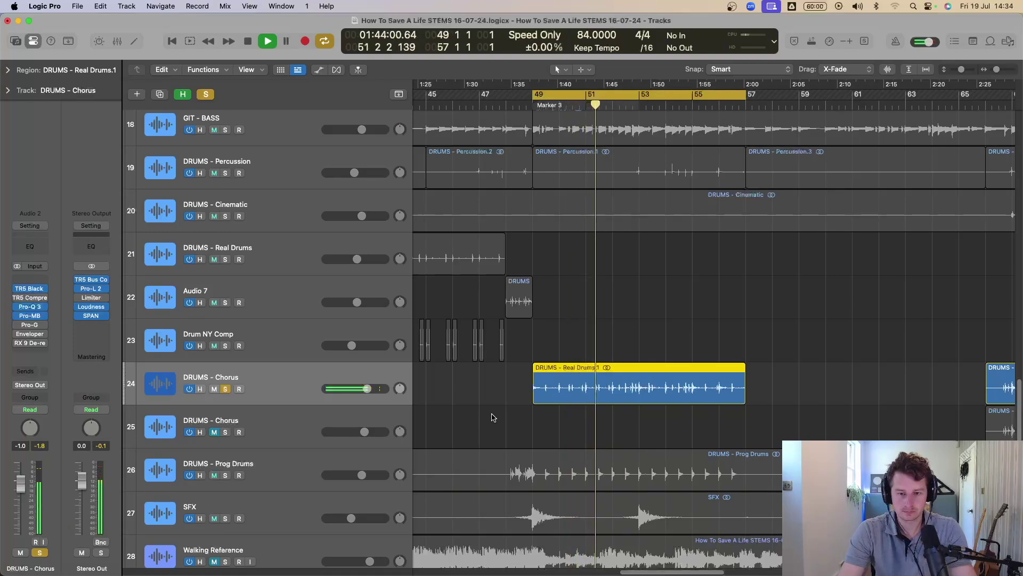
key("space")
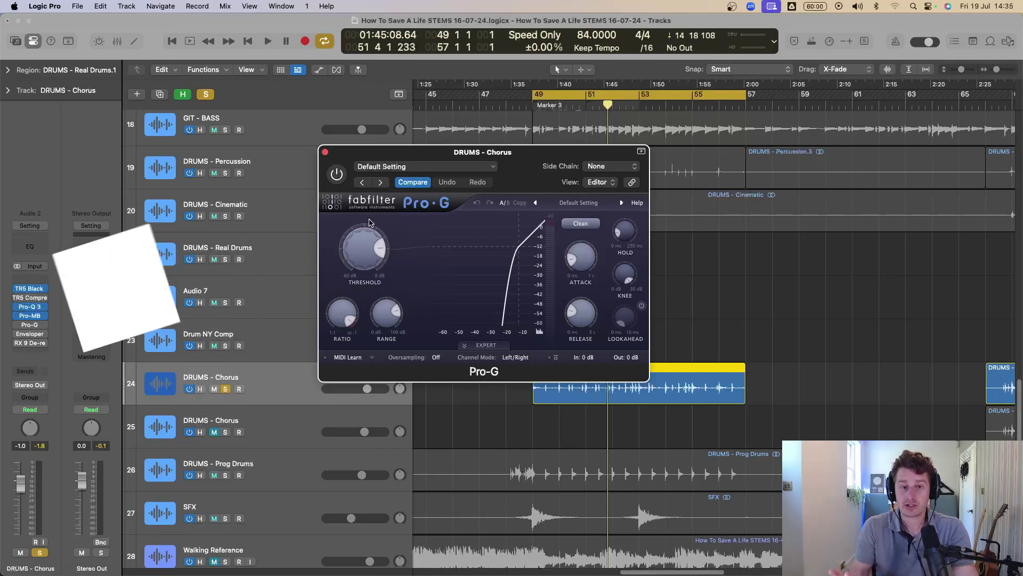
Enable the Pro-G gate on DRUMS - Chorus and compare it with its bypassed sound during playback
left_click(338, 174)
key("space")
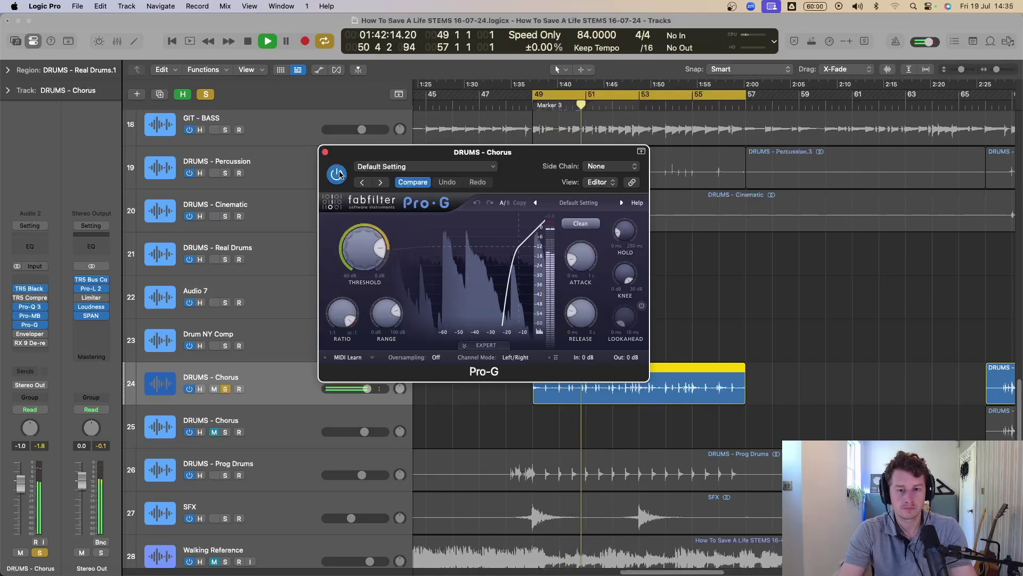
left_click(337, 175)
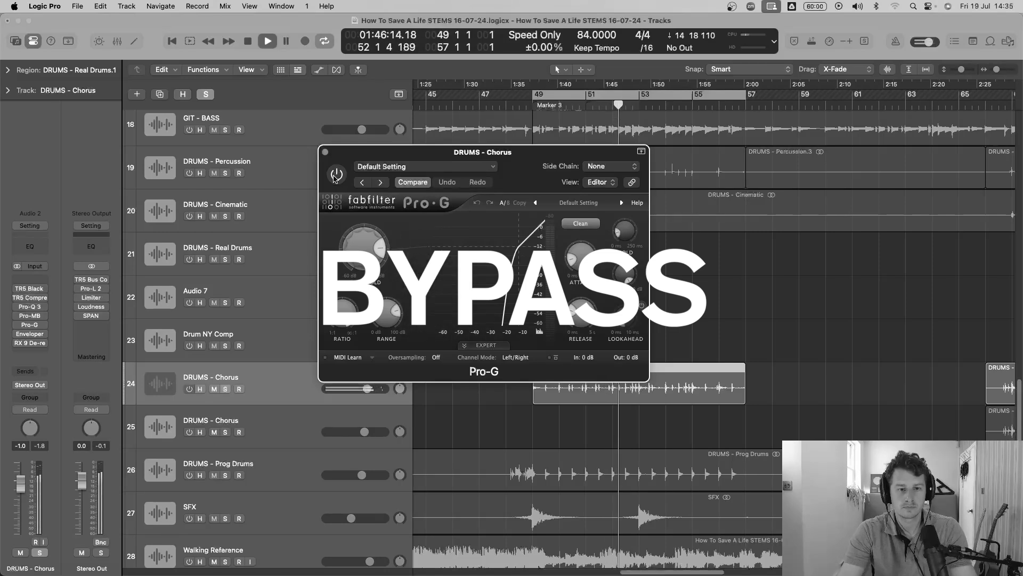
left_click(335, 176)
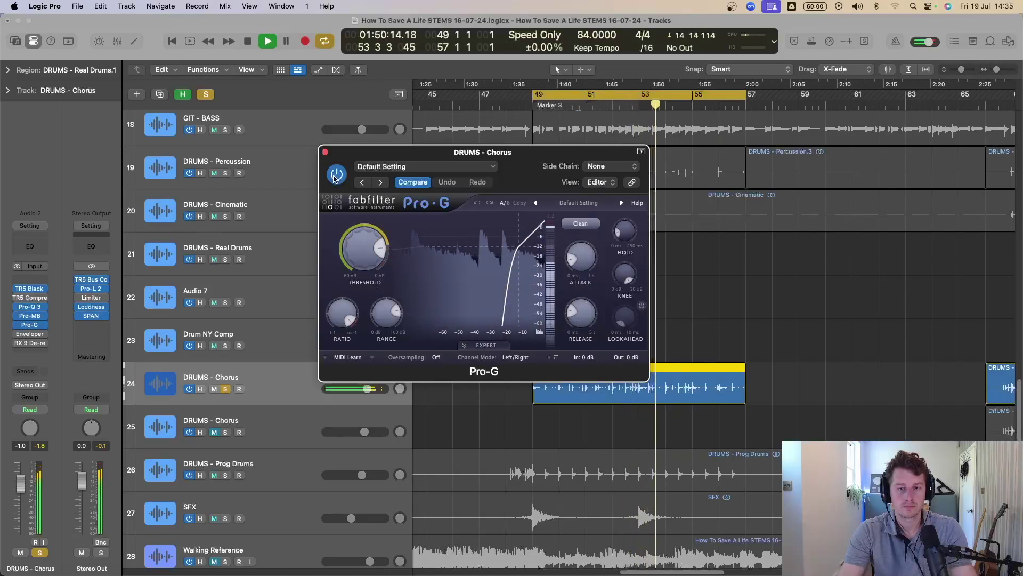
key("space")
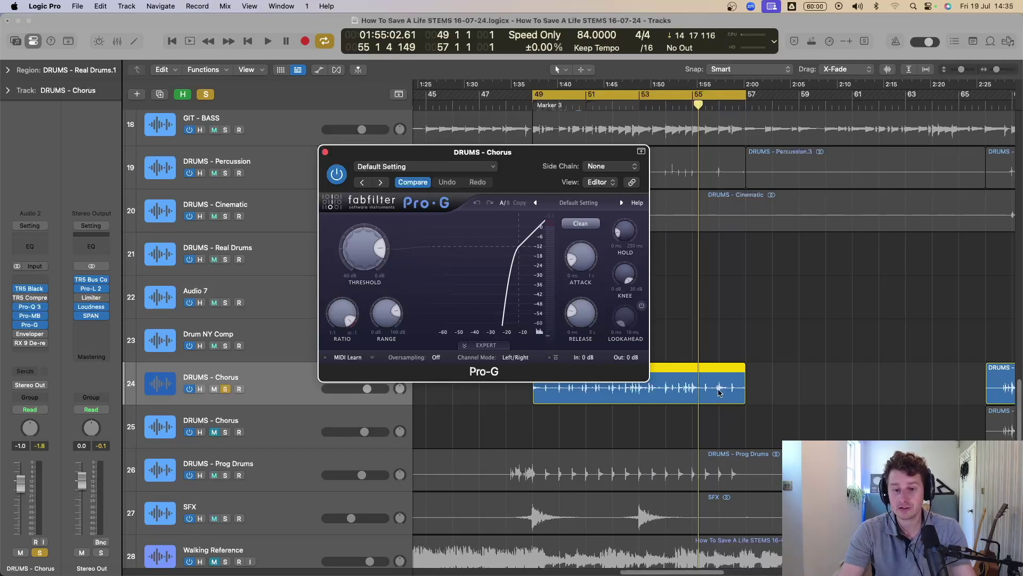
Sweep the Pro-G threshold up and down while the drums play, and settle it at -12.19 dB
key("space")
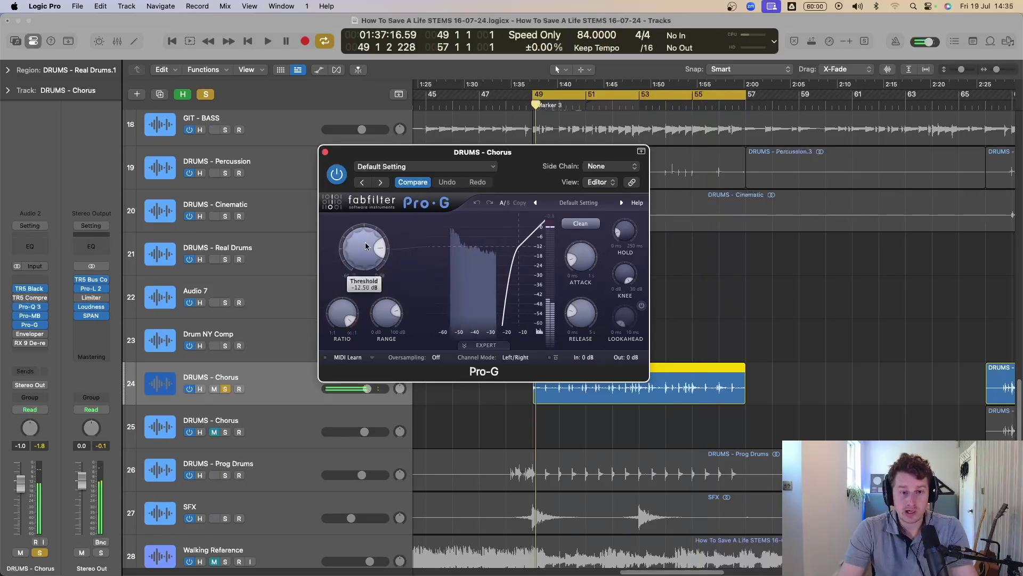
left_click_drag(364, 248, 376, 211)
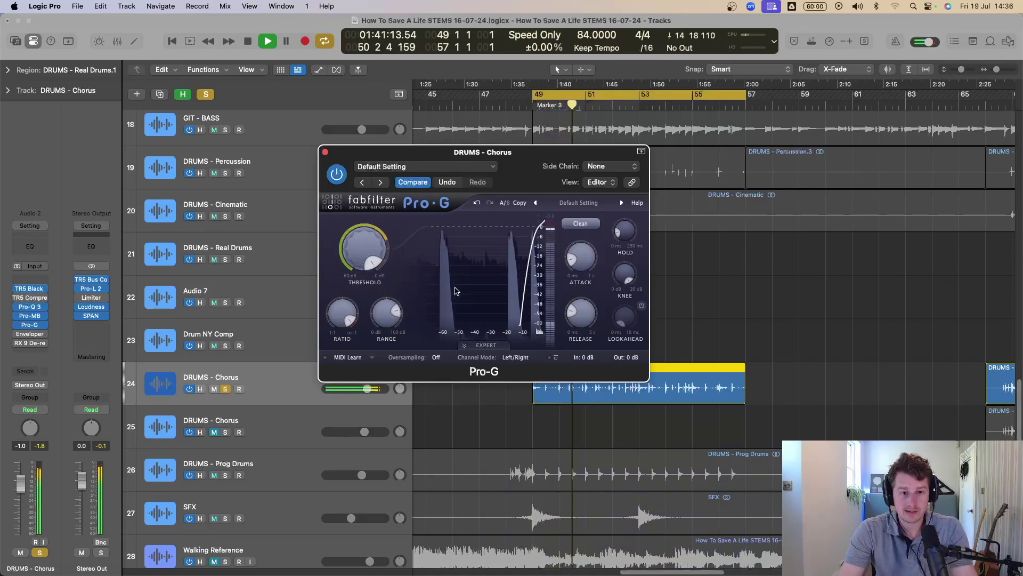
left_click_drag(369, 271, 372, 313)
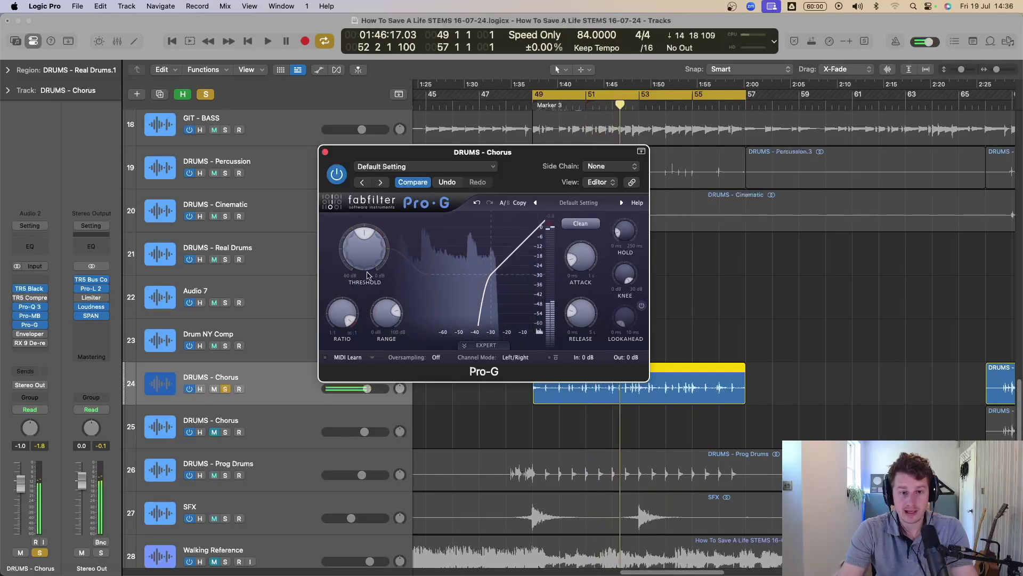
left_click_drag(364, 249, 363, 223)
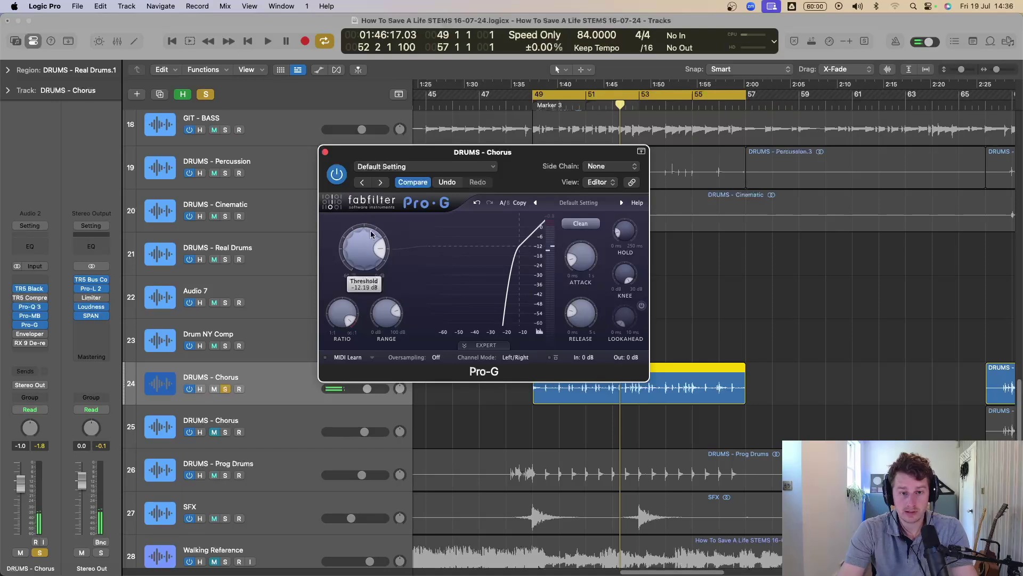
key("space")
mouse_move(378, 262)
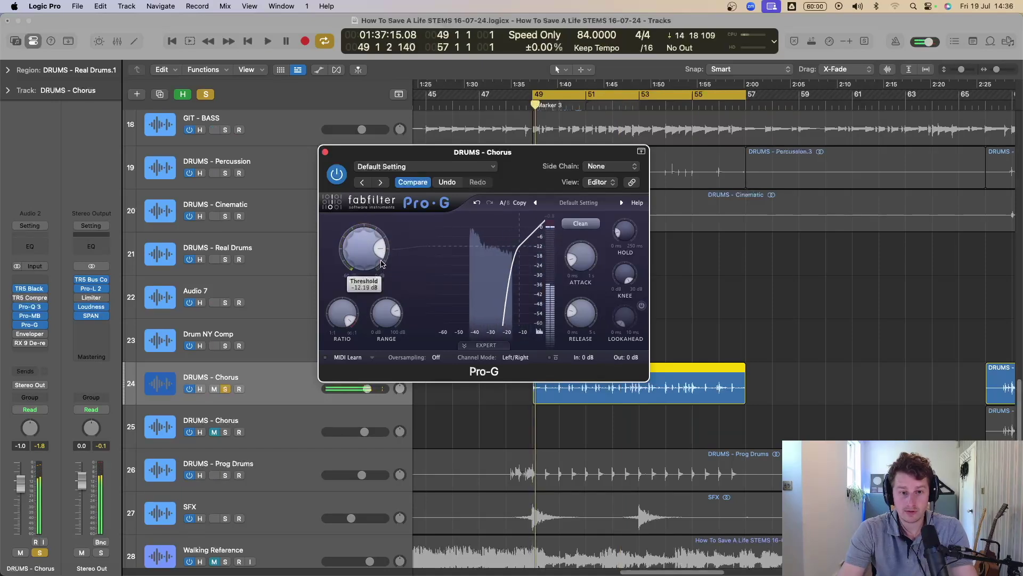
key("space")
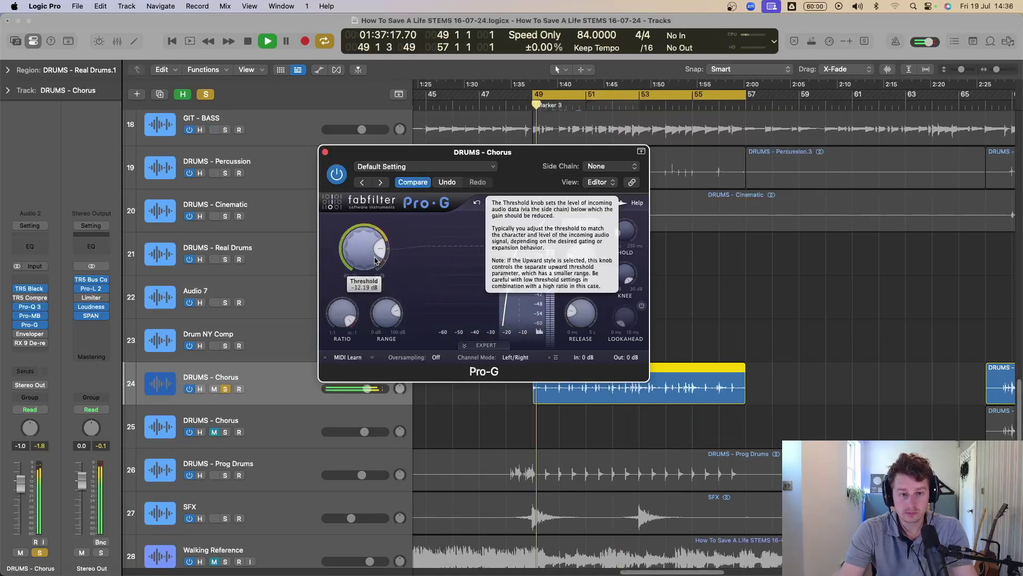
mouse_move(376, 262)
left_mouse_down()
mouse_move(374, 283)
mouse_move(371, 268)
left_mouse_up()
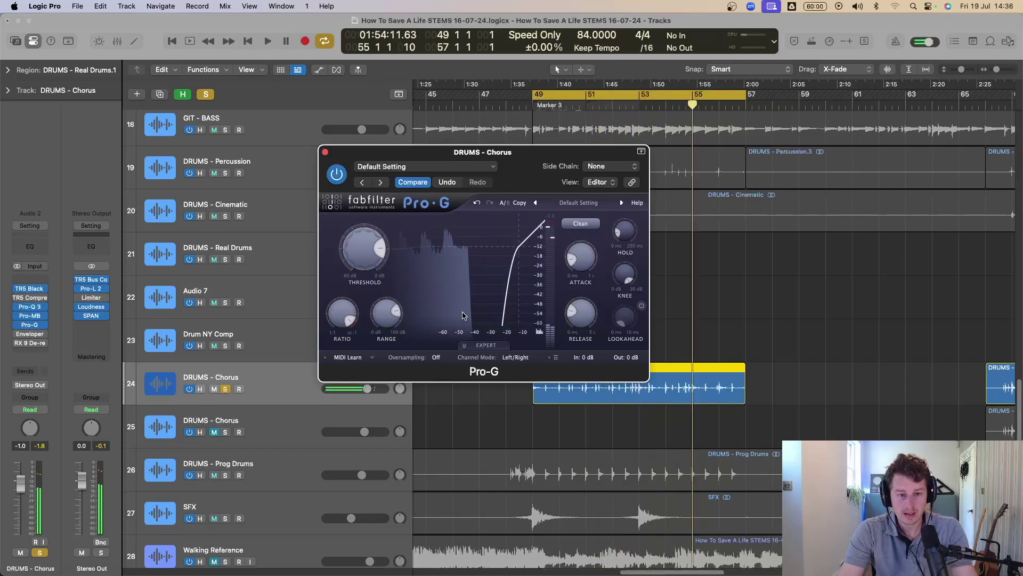
Examine the gate's ratio, range and hold settings while auditioning the drum loop
mouse_move(353, 321)
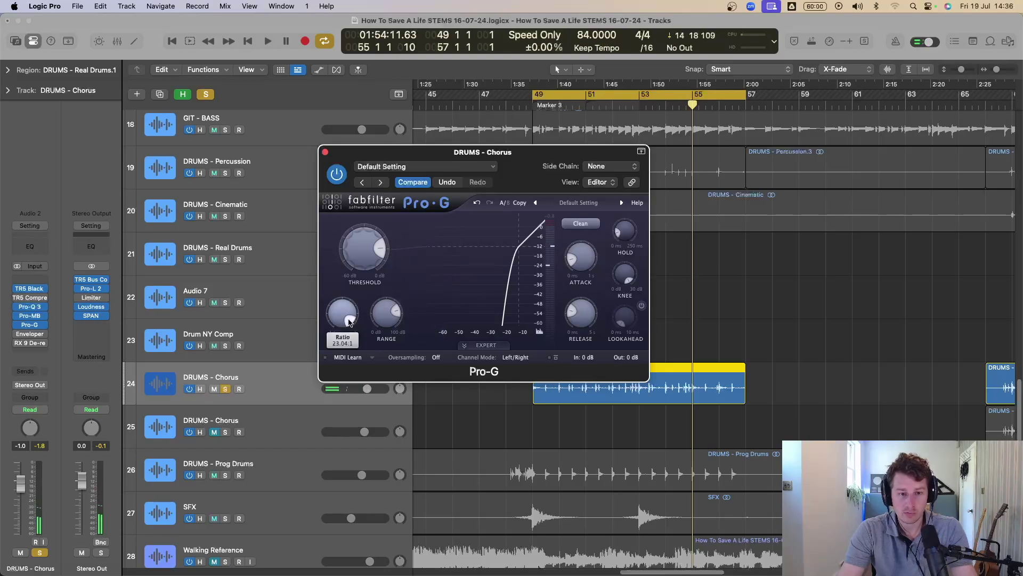
mouse_move(394, 322)
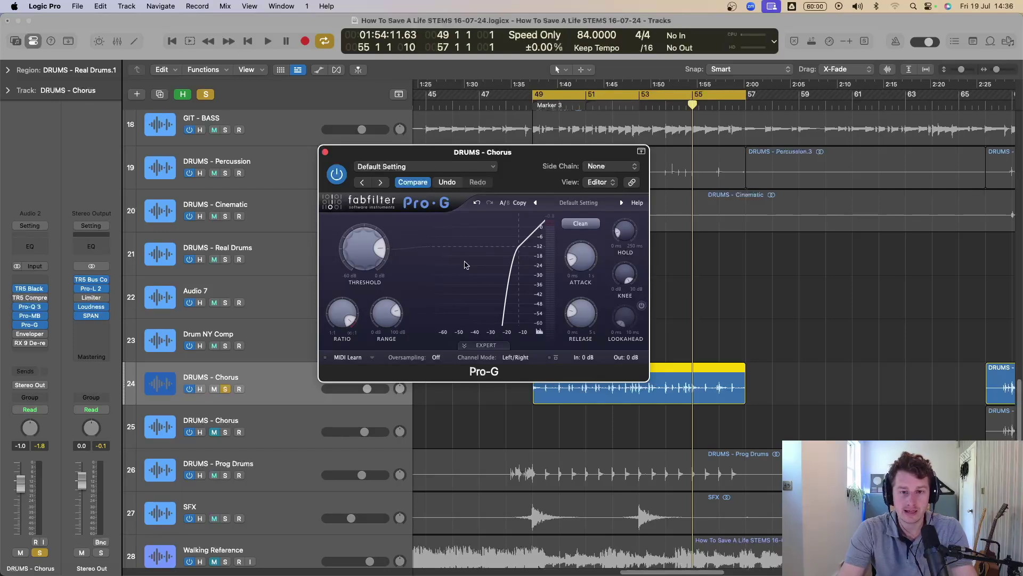
key("space")
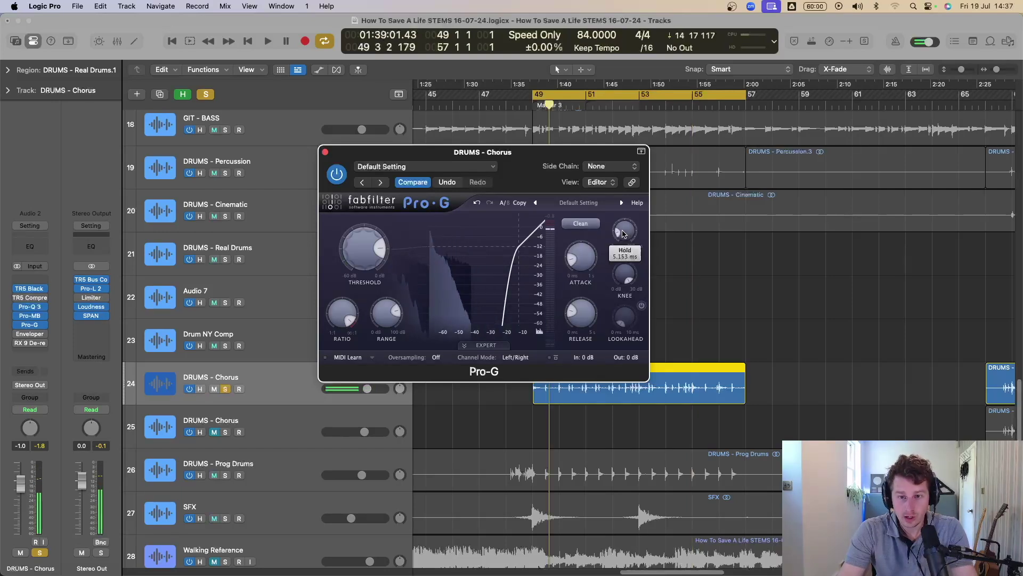
key("space")
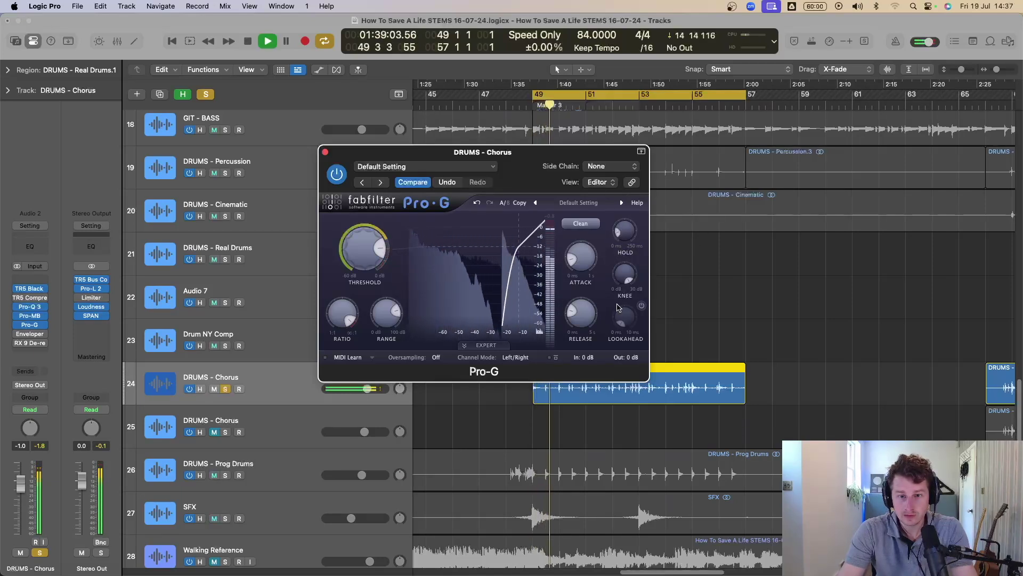
Compare a 0 ms gate release with a longer one during playback, and leave the release at about mid-range
key("space")
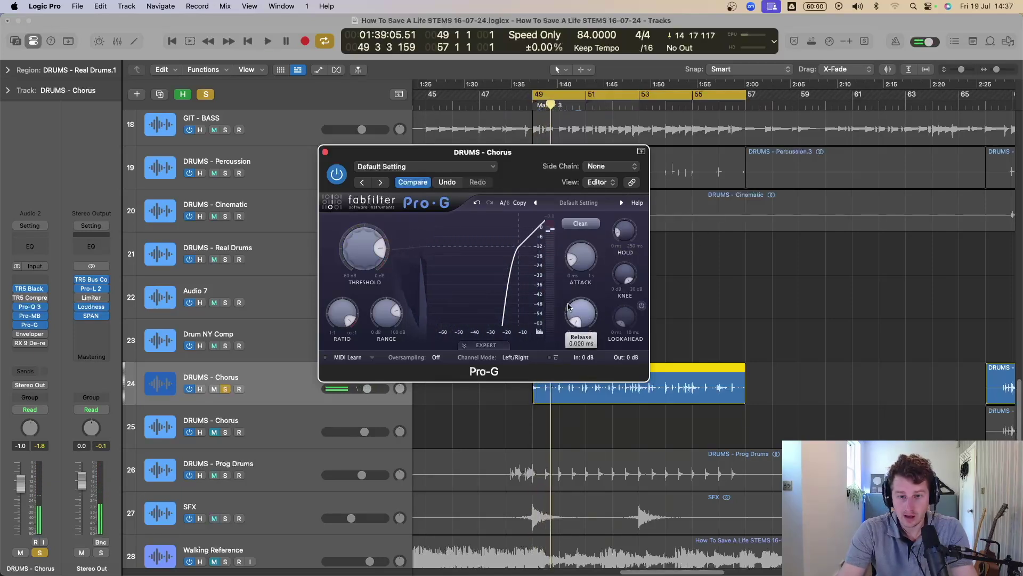
mouse_move(573, 314)
key("space")
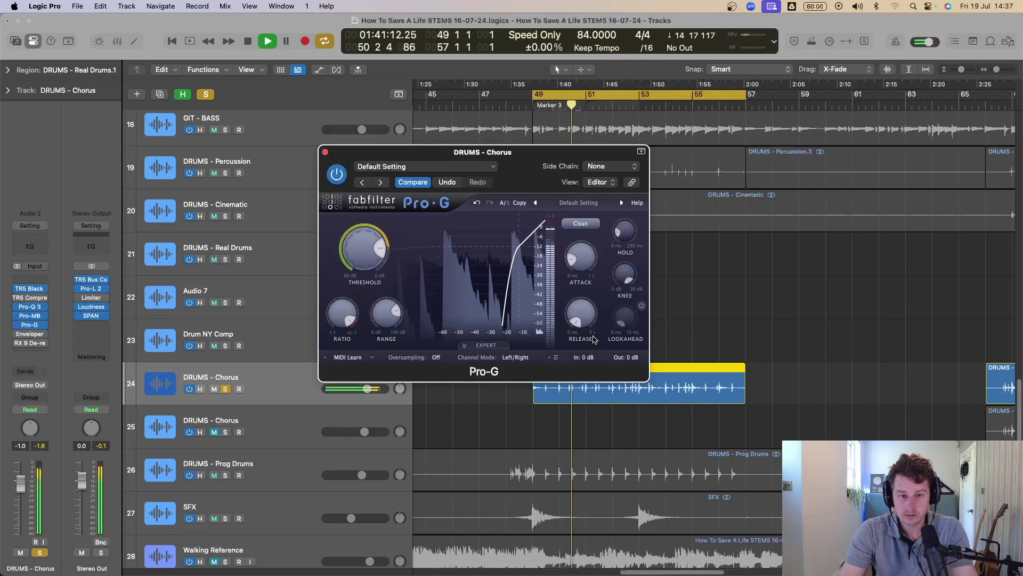
key("space")
key("space")
left_click_drag(594, 340, 583, 319)
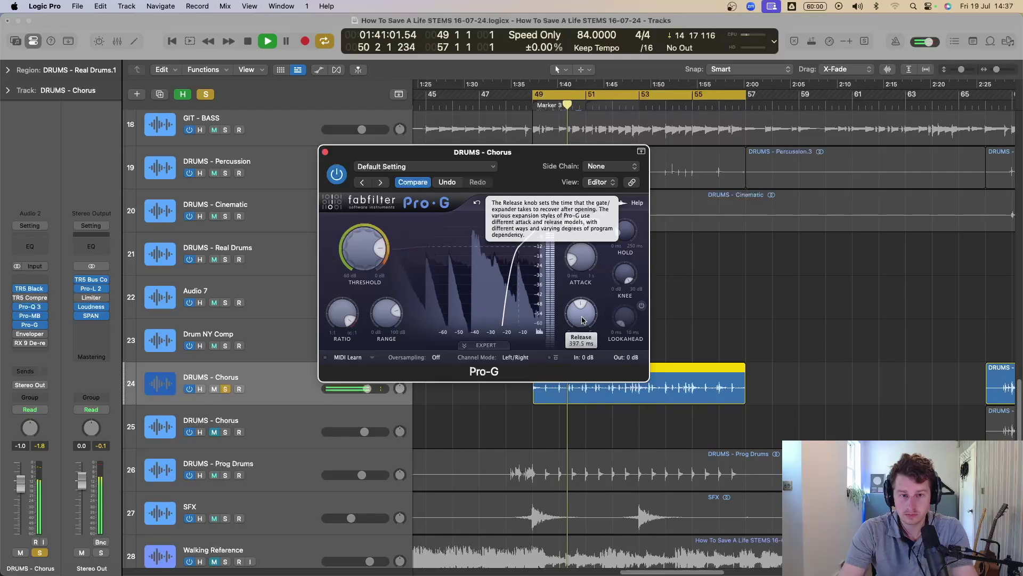
key("space")
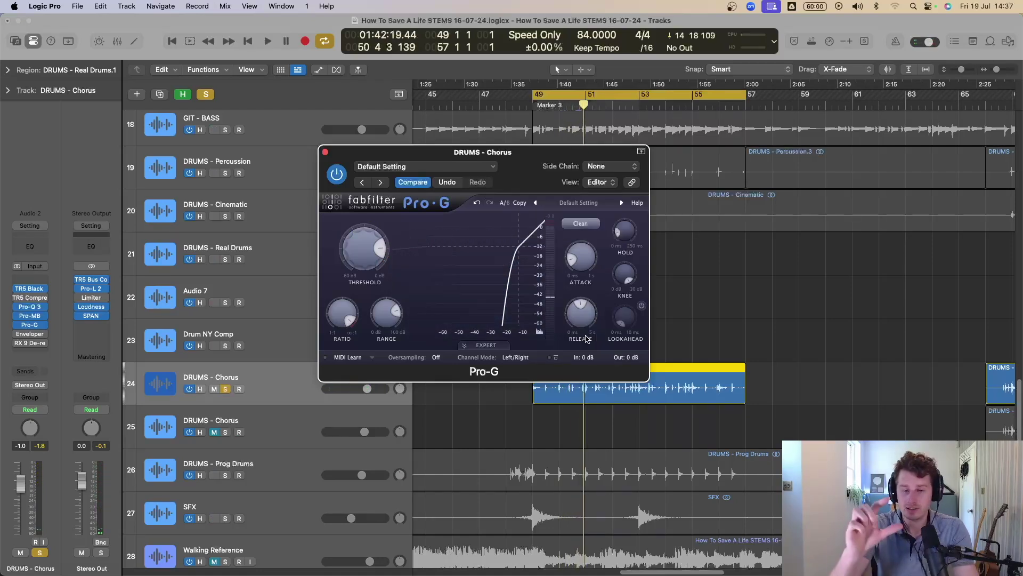
Audition a hard knee on the gate by lowering Knee to its minimum, and restore the soft knee
key("space")
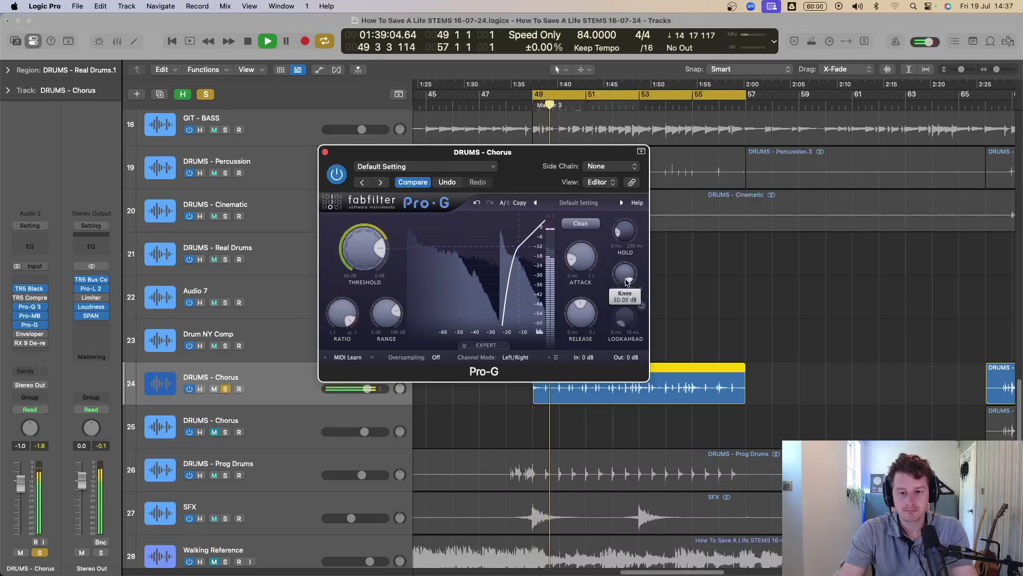
key("space")
left_click_drag(631, 307, 630, 323)
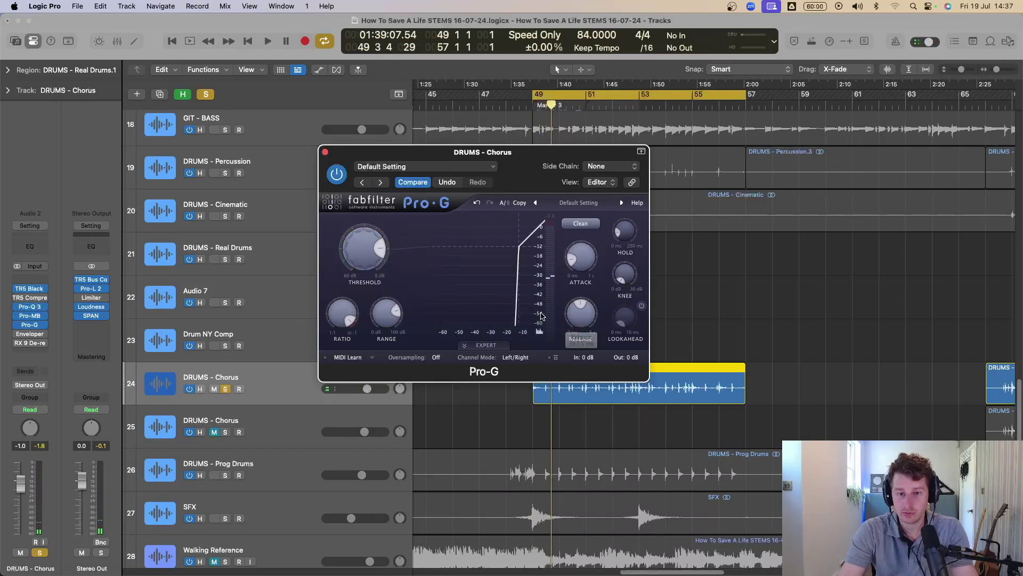
key("space")
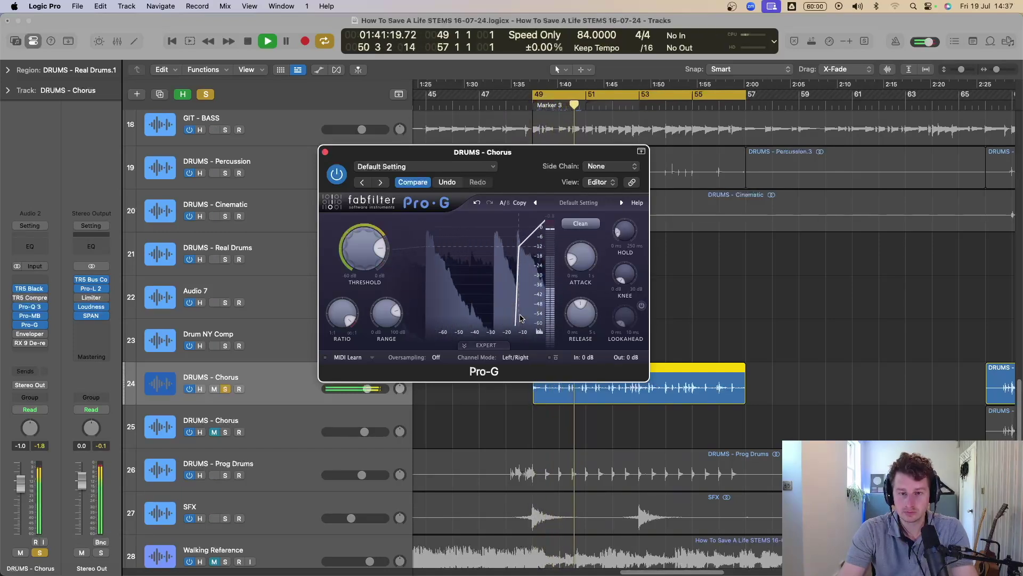
key("space")
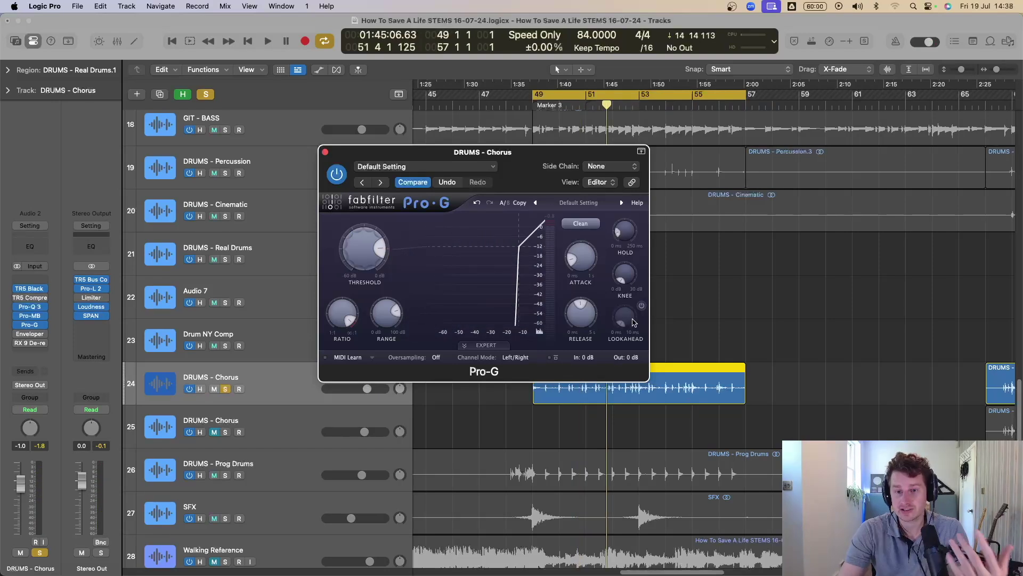
mouse_move(626, 285)
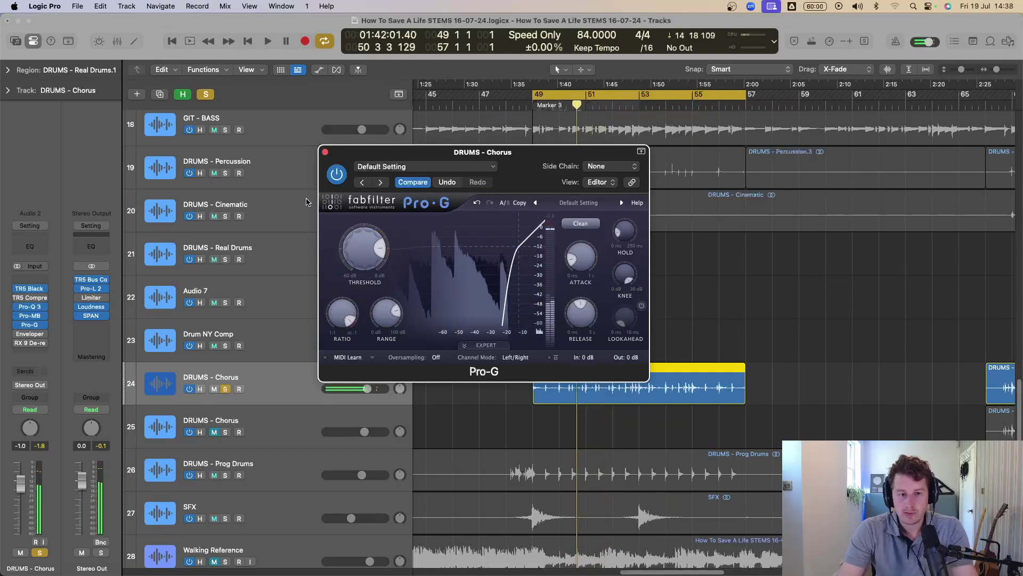
Compare the drum loop with Pro-G bypassed and with it active
left_click(336, 174)
key("space")
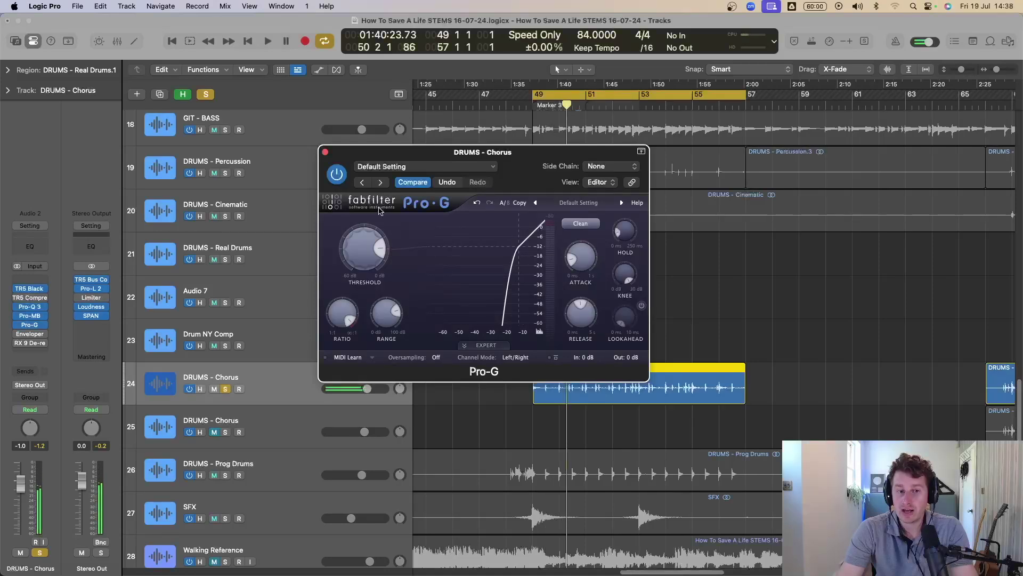
key("space")
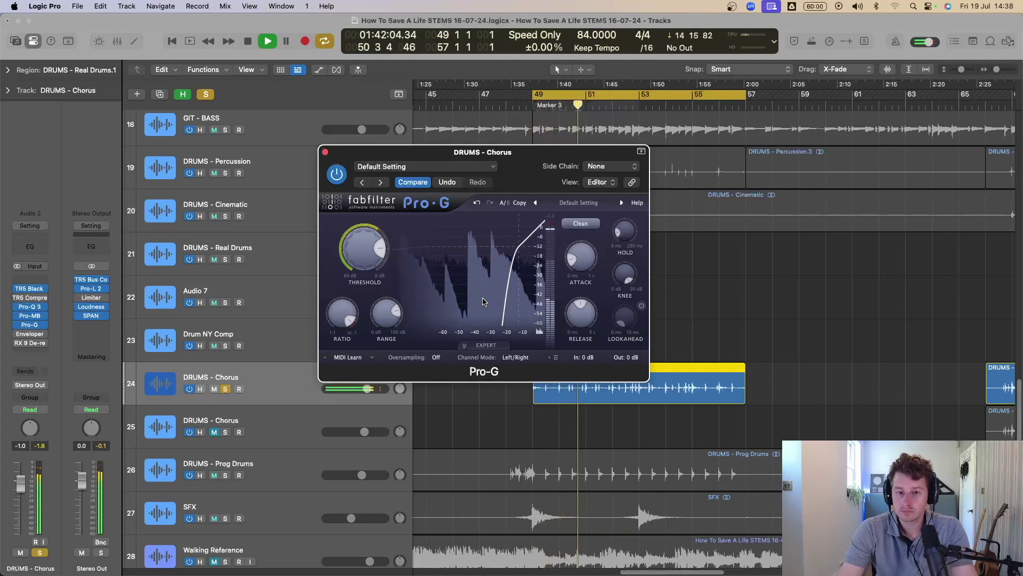
key("space")
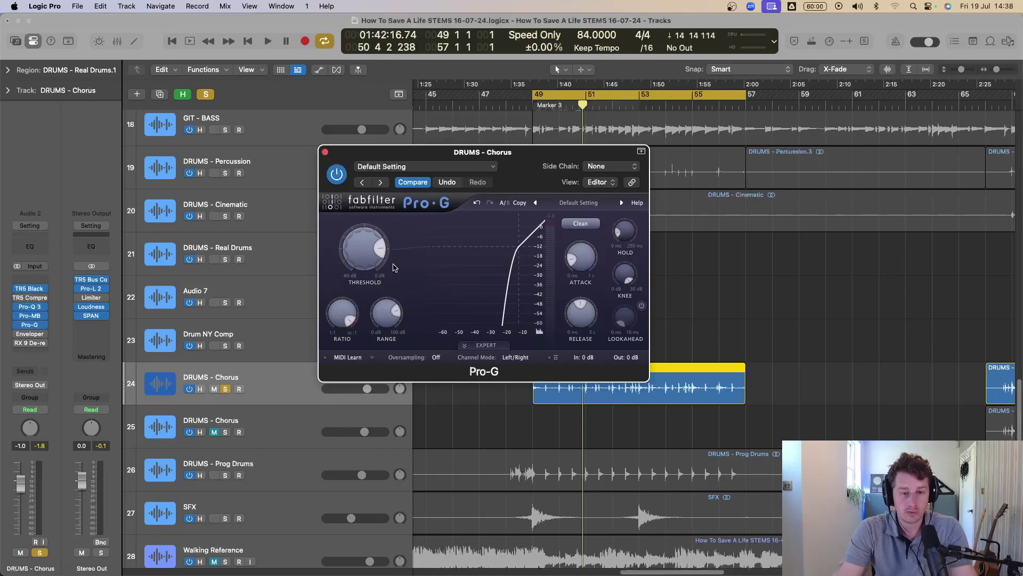
Compare the chorus drum loop with the Enveloper bypassed and with it active
left_click(325, 152)
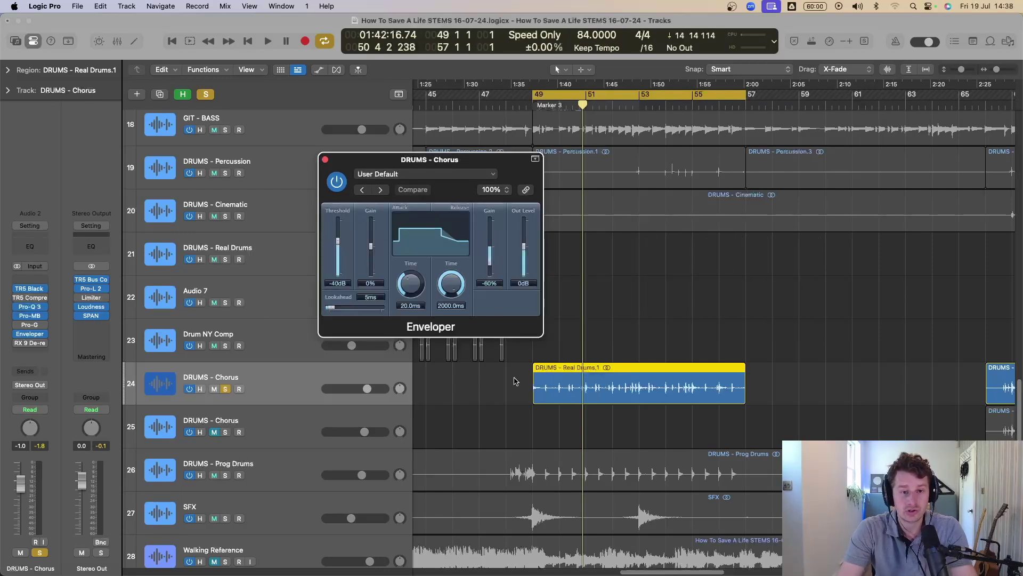
left_click(338, 182)
key("space")
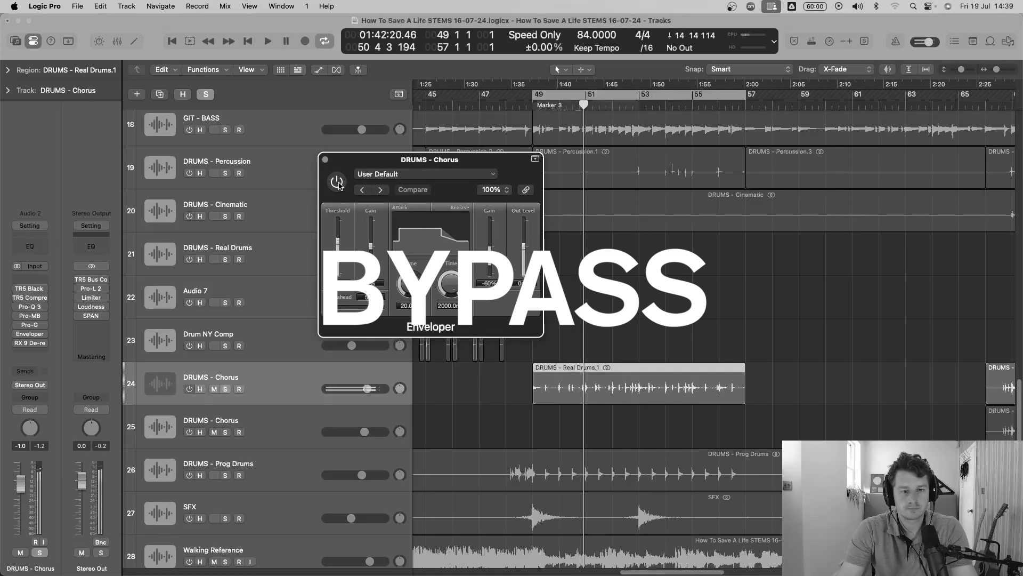
left_click(337, 183)
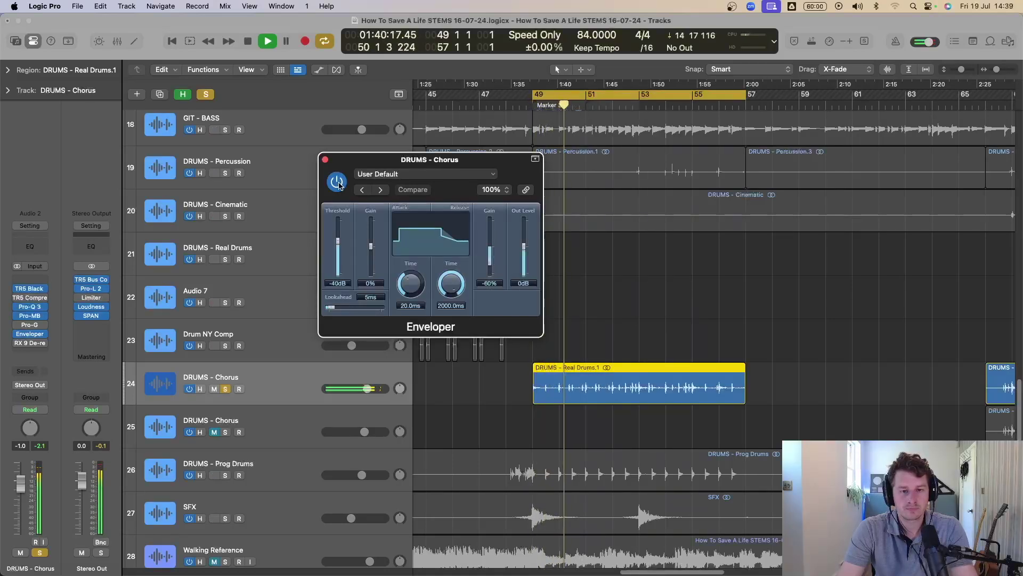
key("space")
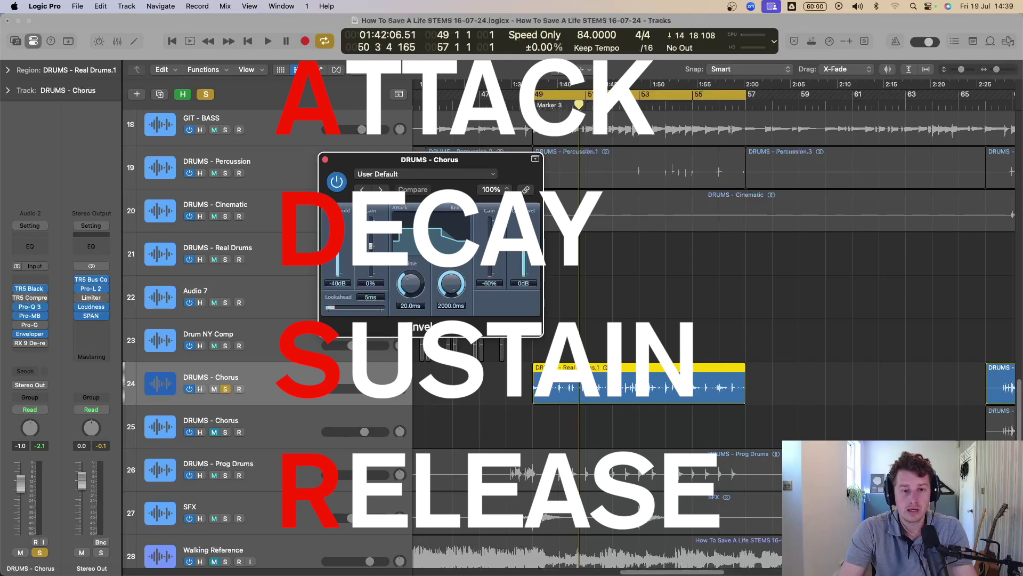
Audition the Enveloper's release gain at 100%, and lower it to -100% during a second playback
left_click_drag(491, 241, 493, 222)
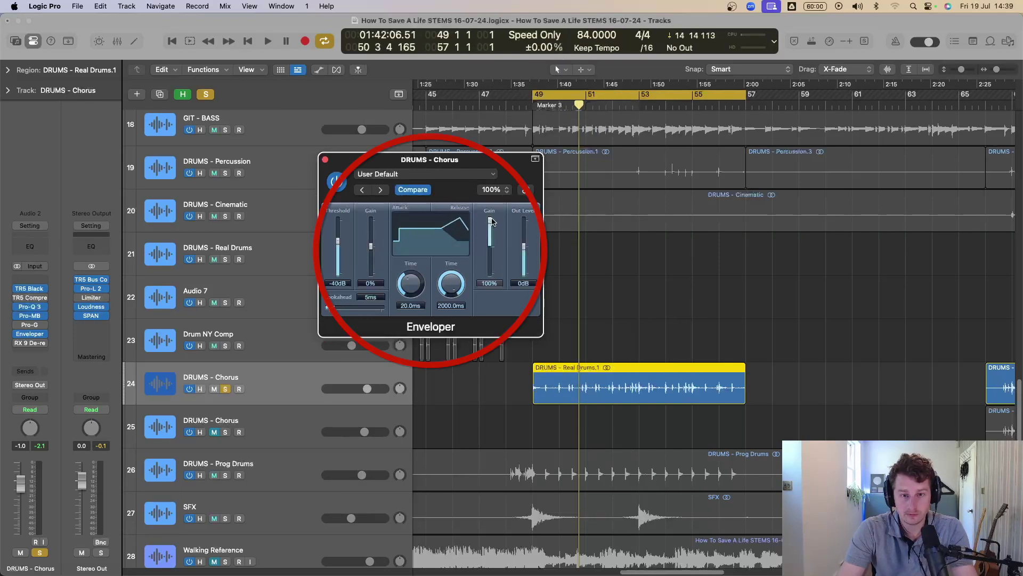
key("space")
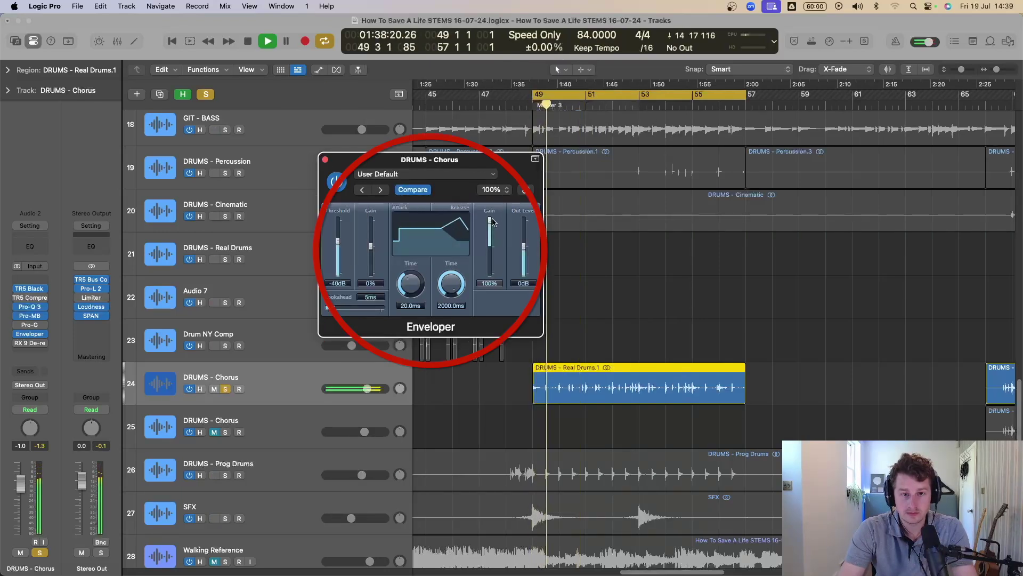
key("space")
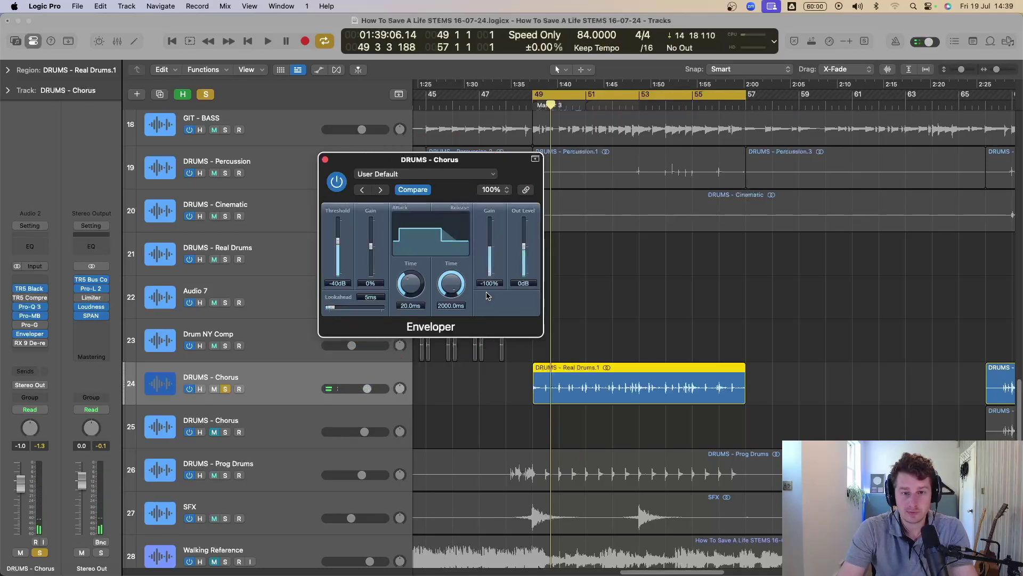
key("space")
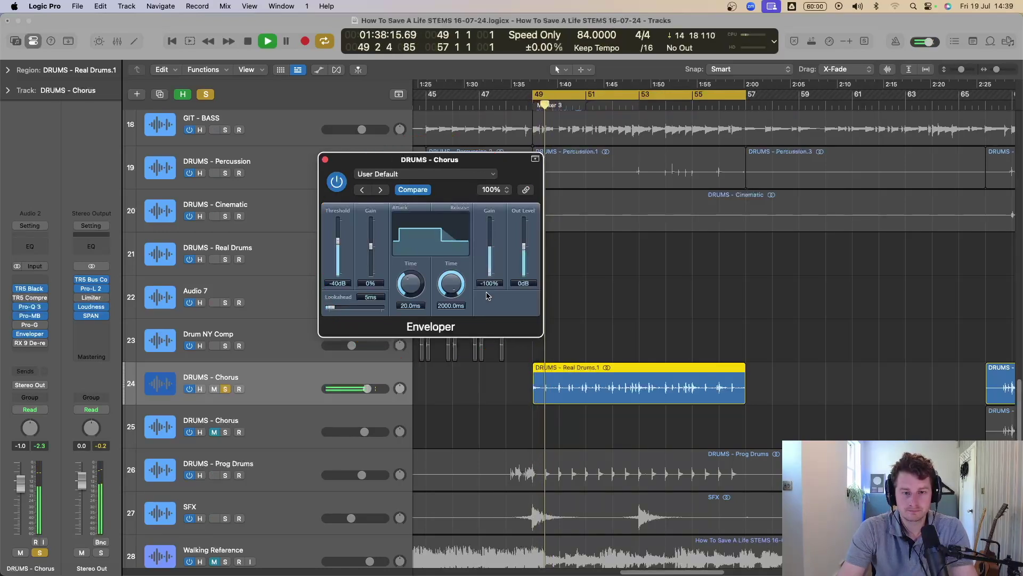
Audition the Enveloper's release time at its 2 ms minimum, and restore it to 2000 ms
key("space")
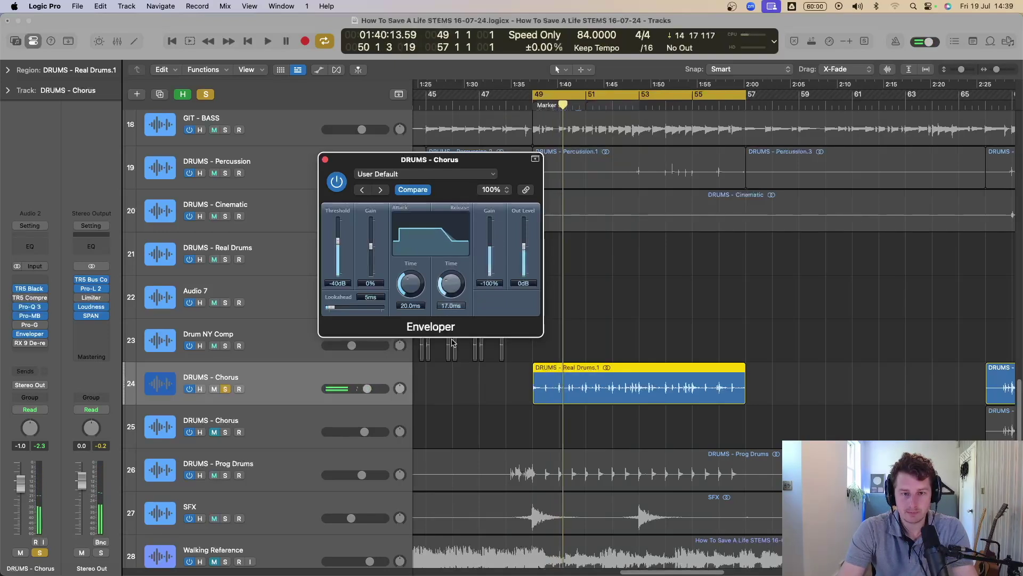
key("space")
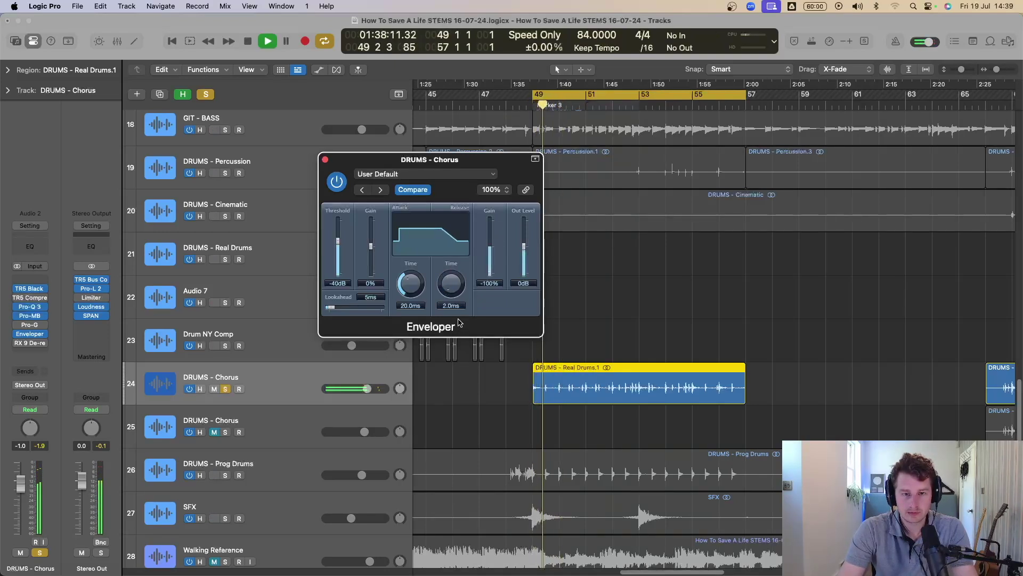
left_click_drag(451, 283, 461, 201)
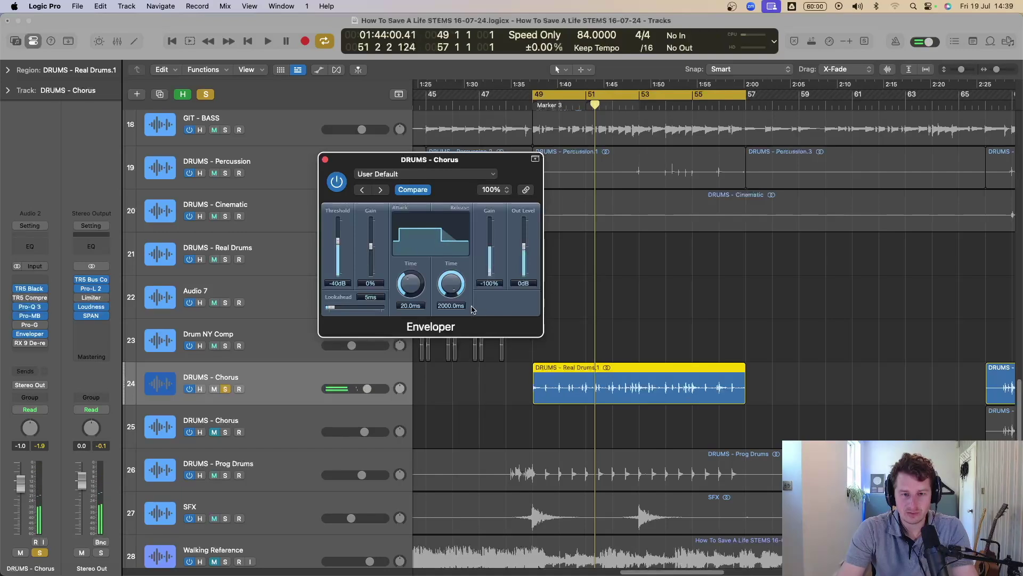
Adjust the Enveloper's threshold to about -51 dB while auditioning the drum loop
key("space")
mouse_move(340, 245)
left_mouse_down()
mouse_move(341, 230)
mouse_move(341, 244)
left_mouse_up()
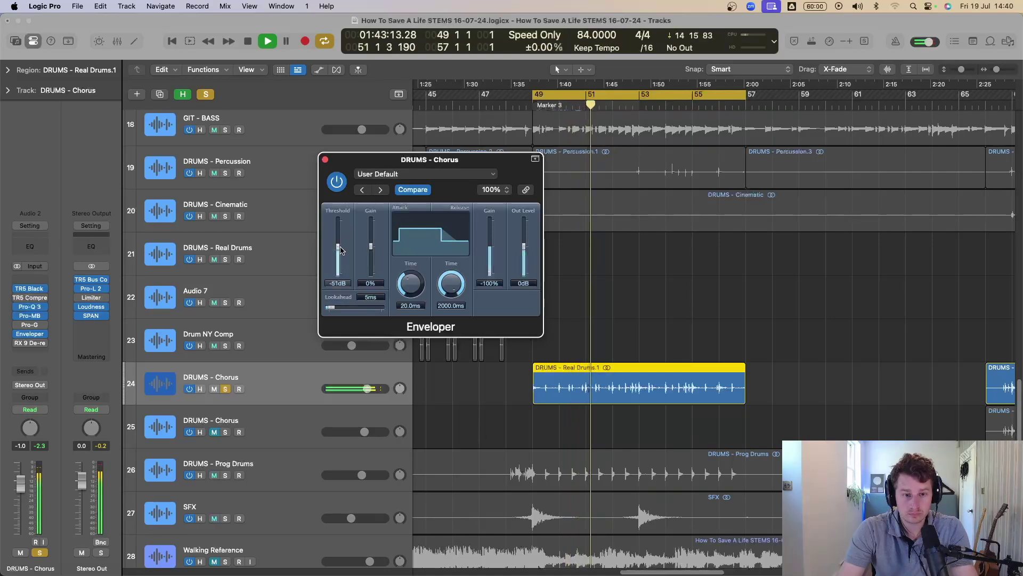
key("space")
key("space")
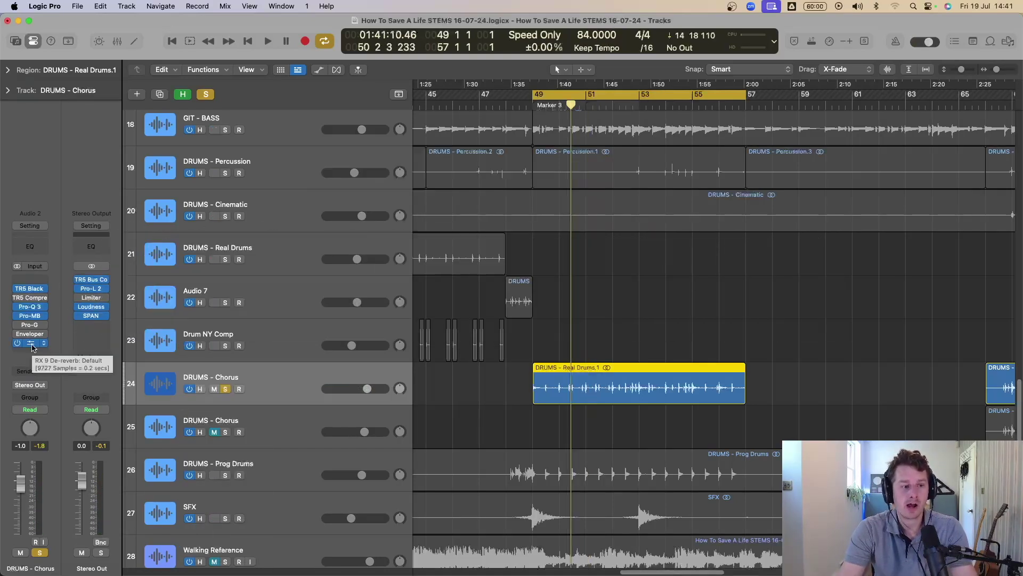
Open RX 9 De-reverb on the chorus drums channel and audition the drum loop through it
left_click(29, 342)
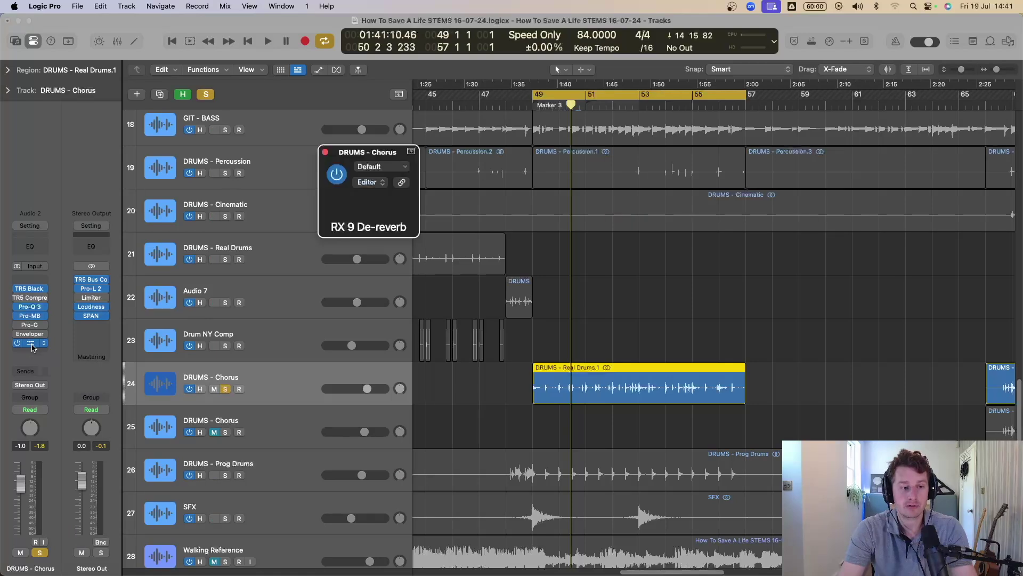
key("space")
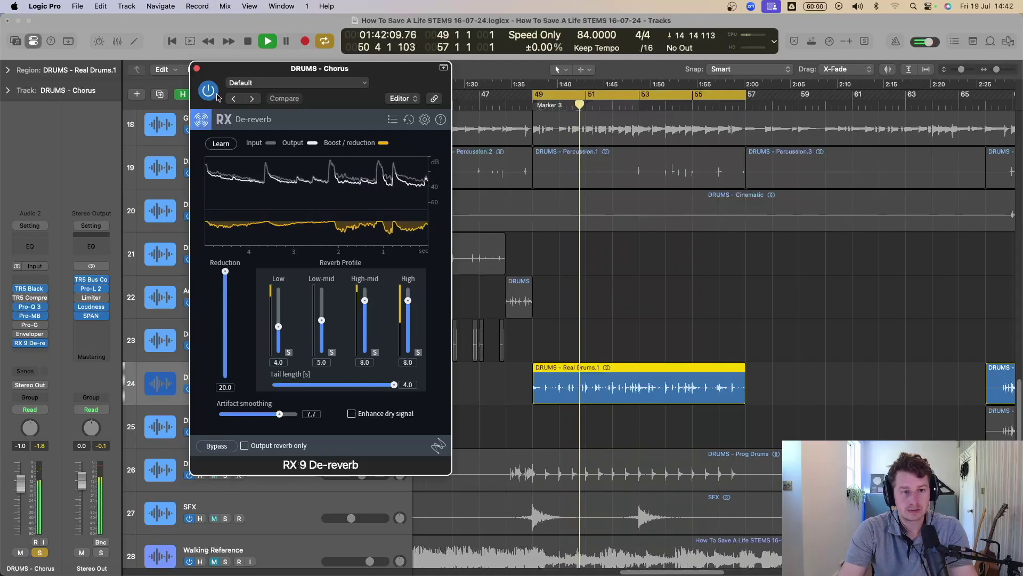
key("space")
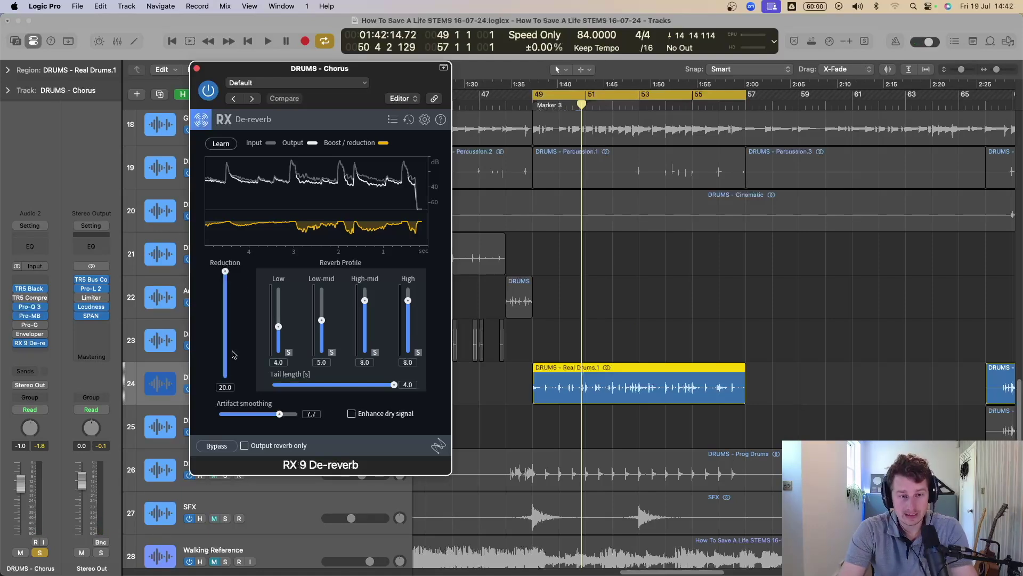
Audition De-reverb with Reduction lowered to about 10.4, and return Reduction to 20.0
key("space")
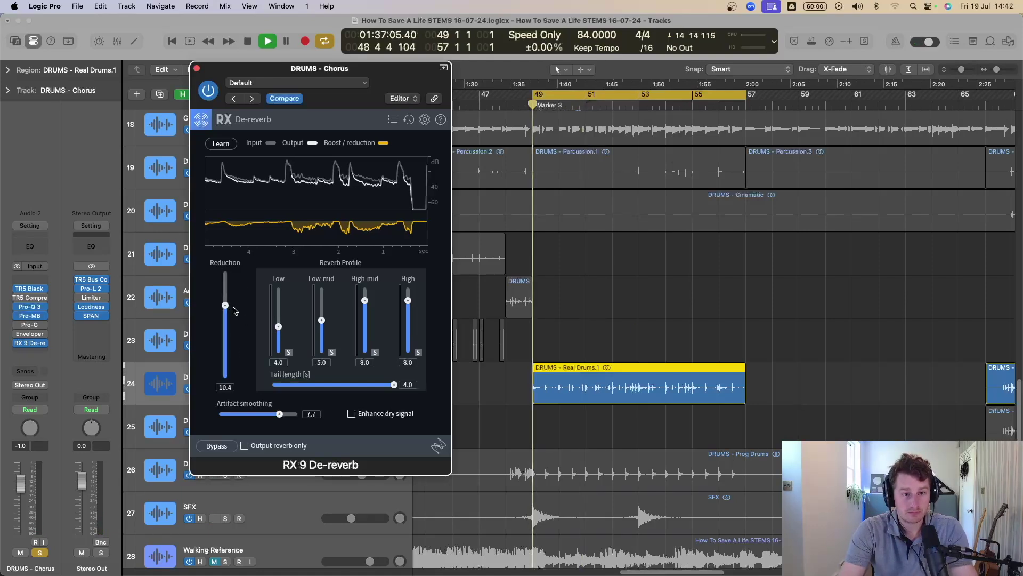
mouse_move(225, 273)
left_mouse_down()
mouse_move(225, 379)
mouse_move(225, 271)
left_mouse_up()
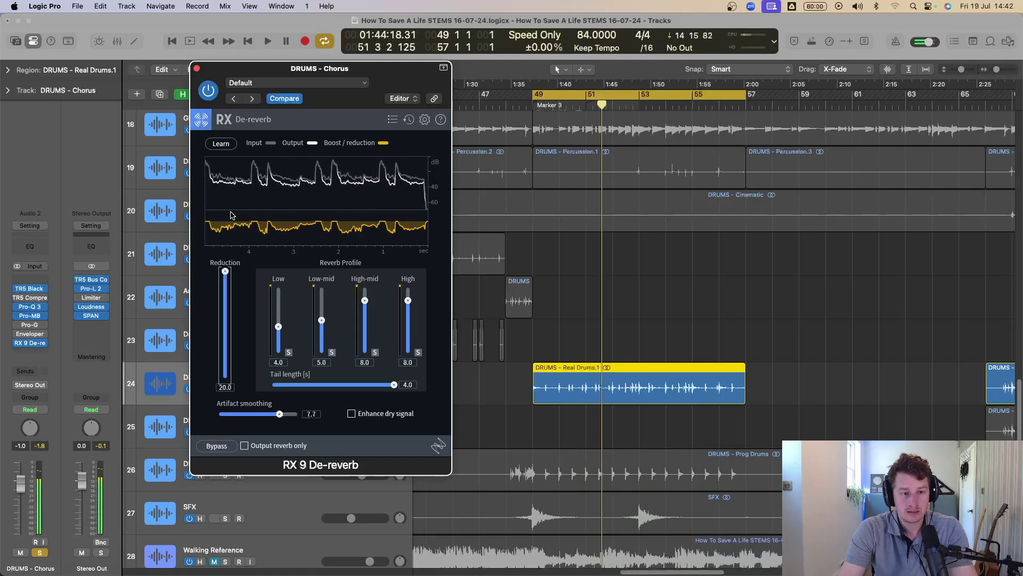
key("space")
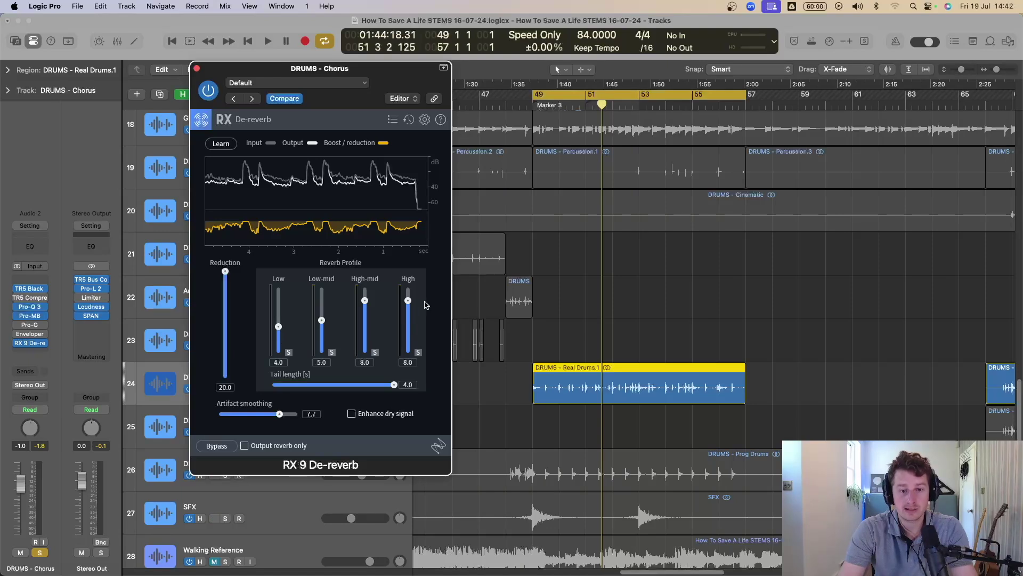
Audition the soloed High band of the reverb profile at 10.0, and restore High to 8.0 with the solo off
left_click(418, 352)
key("space")
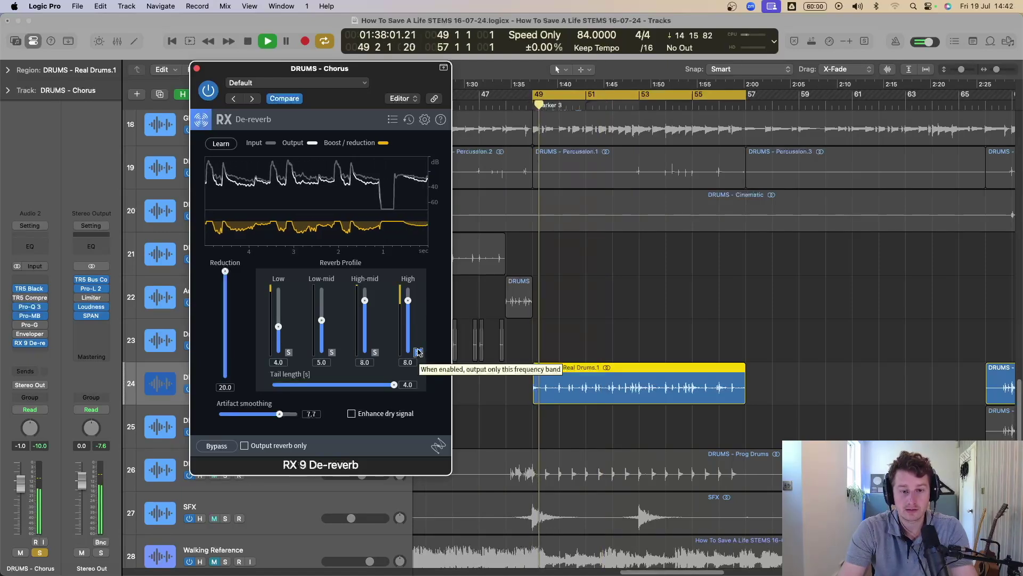
left_click_drag(408, 312, 409, 289)
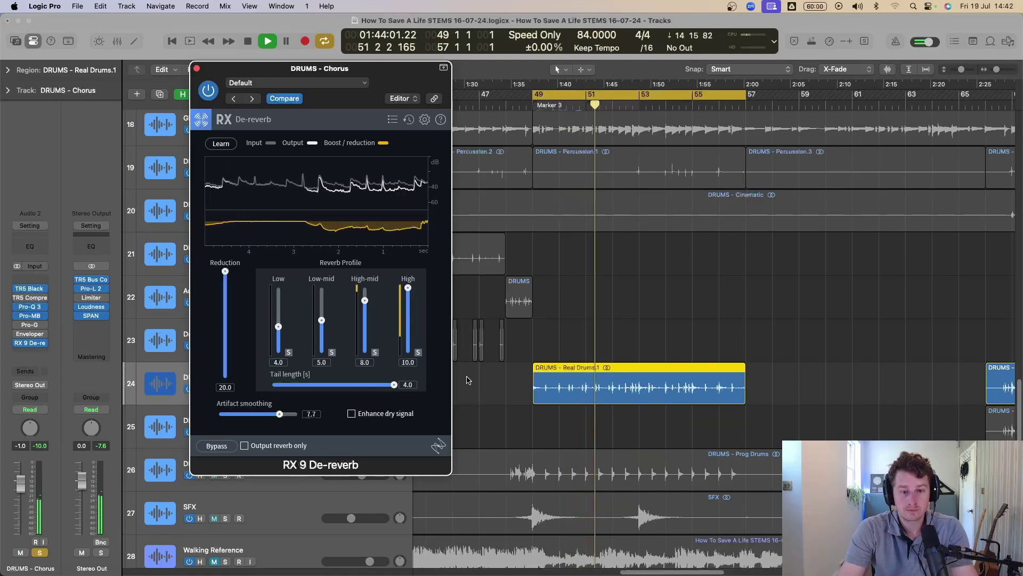
left_click(419, 353)
left_click_drag(408, 288, 410, 296)
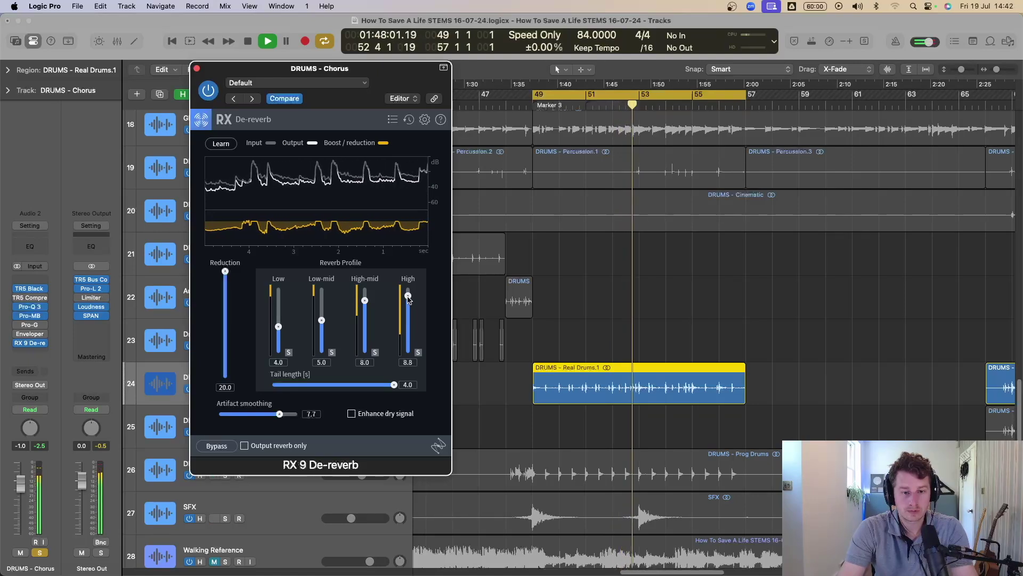
left_click_drag(409, 298, 409, 297)
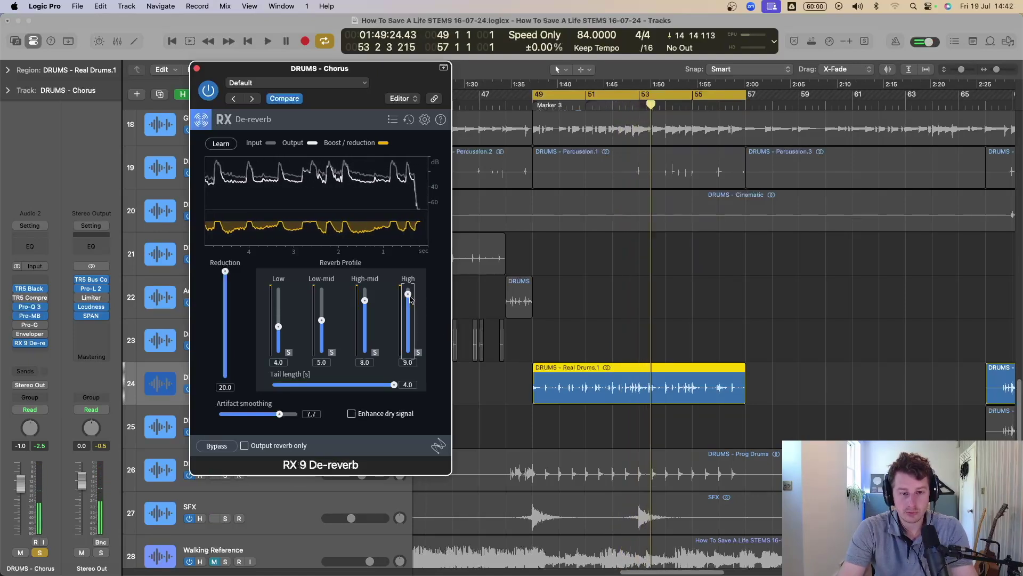
left_click_drag(409, 298, 409, 305)
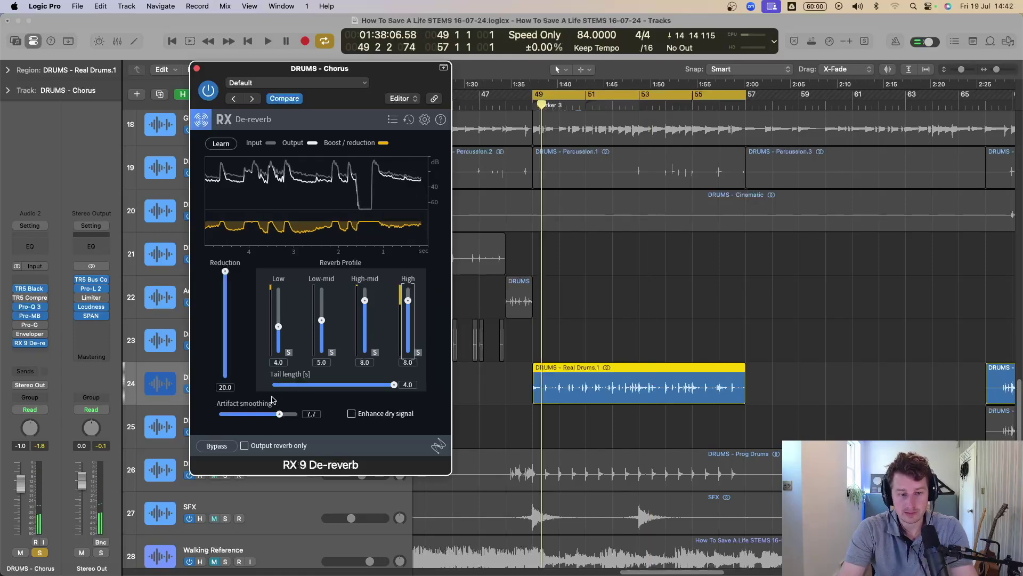
Audition De-reverb tail lengths of 0.5 s and 3.0 s, and restore the tail length to 4.0 s
key("space")
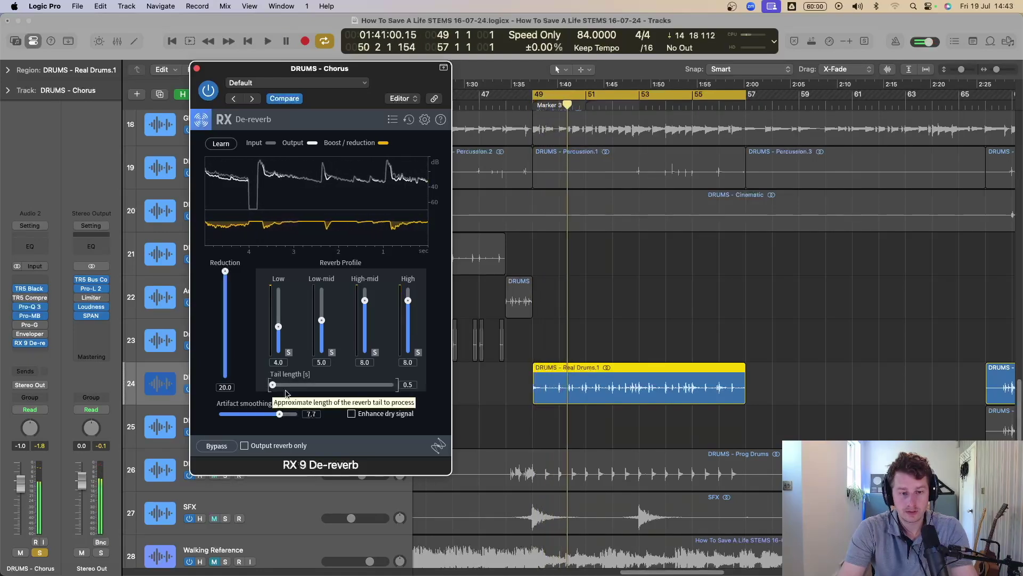
left_click_drag(273, 385, 292, 389)
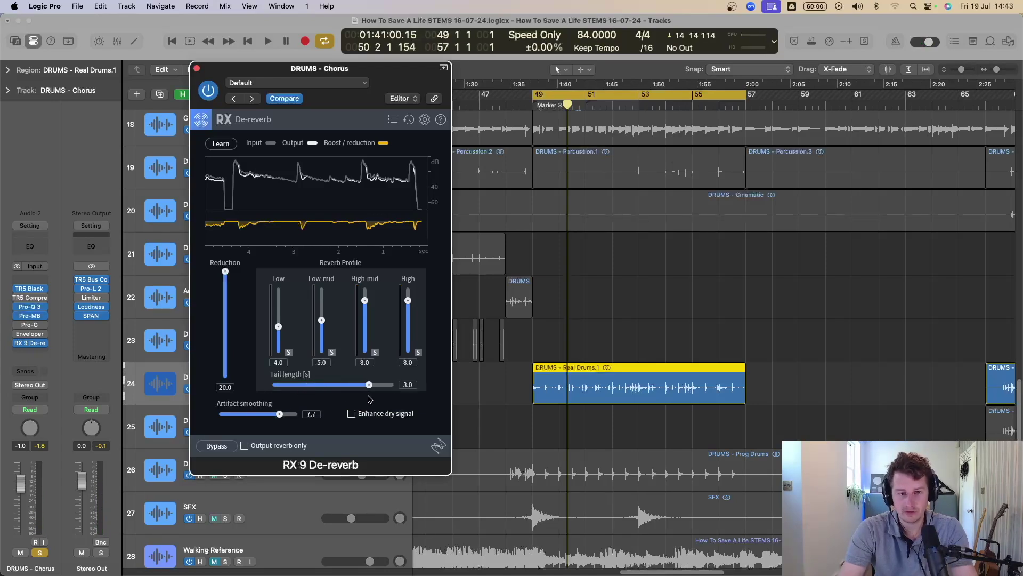
key("space")
key("f")
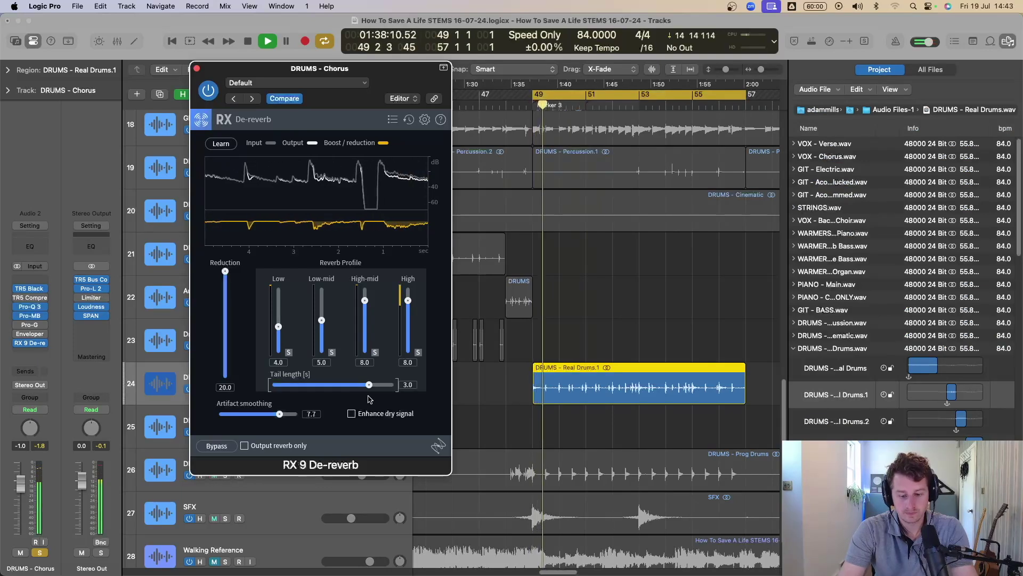
key("f")
mouse_move(368, 384)
left_mouse_down()
mouse_move(422, 389)
mouse_move(371, 388)
left_mouse_up()
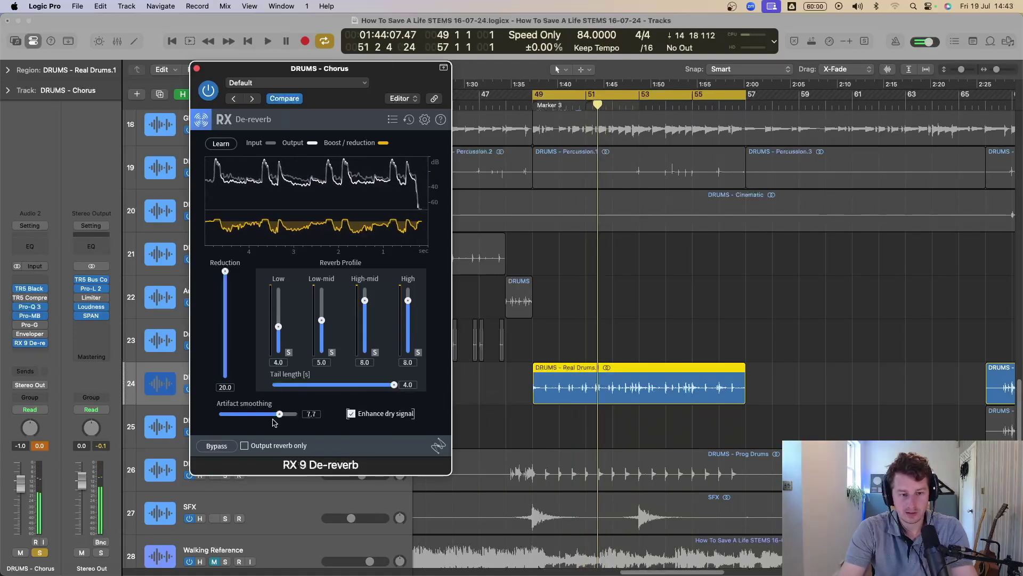
Lower artifact smoothing to 6.0 with Enhance dry signal on, and set the High band to 7.5
key("space")
mouse_move(278, 415)
left_mouse_down()
mouse_move(297, 414)
mouse_move(218, 414)
mouse_move(266, 415)
left_mouse_up()
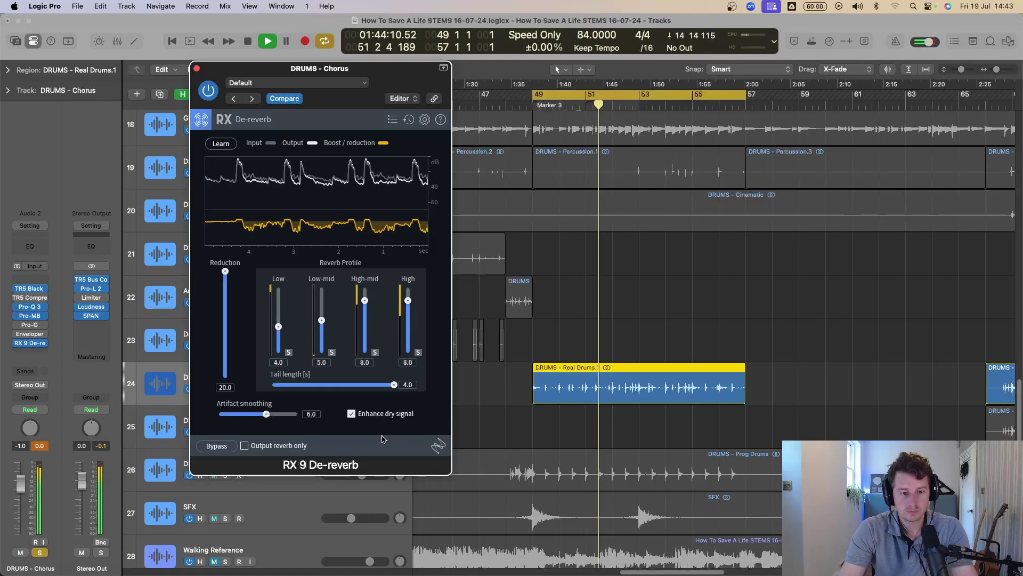
mouse_move(409, 301)
left_mouse_down()
mouse_move(411, 333)
mouse_move(410, 301)
left_mouse_up()
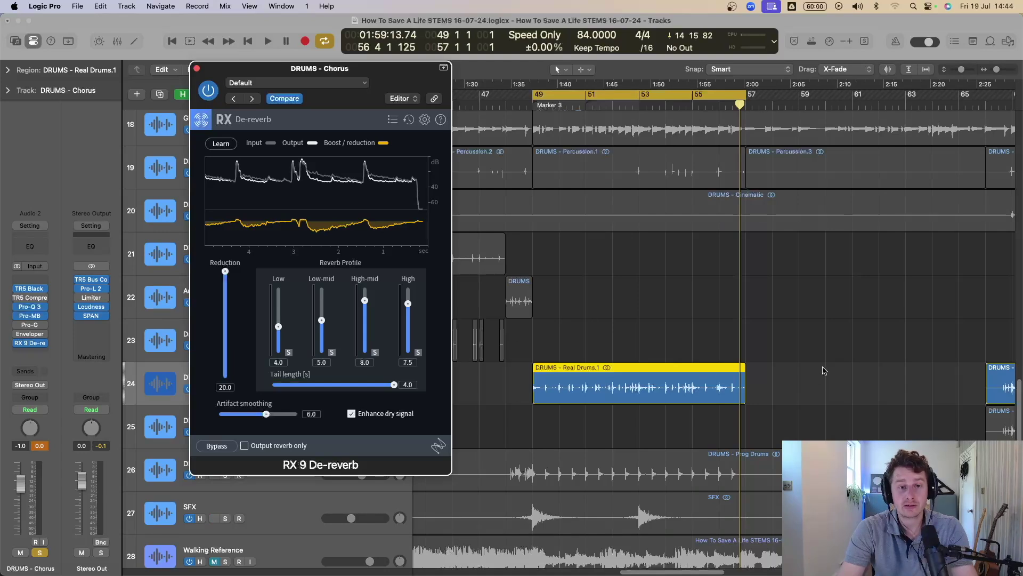
Compare the loop with De-reverb bypassed and active, and set artifact smoothing to 8.0 with Enhance dry signal off
key("space")
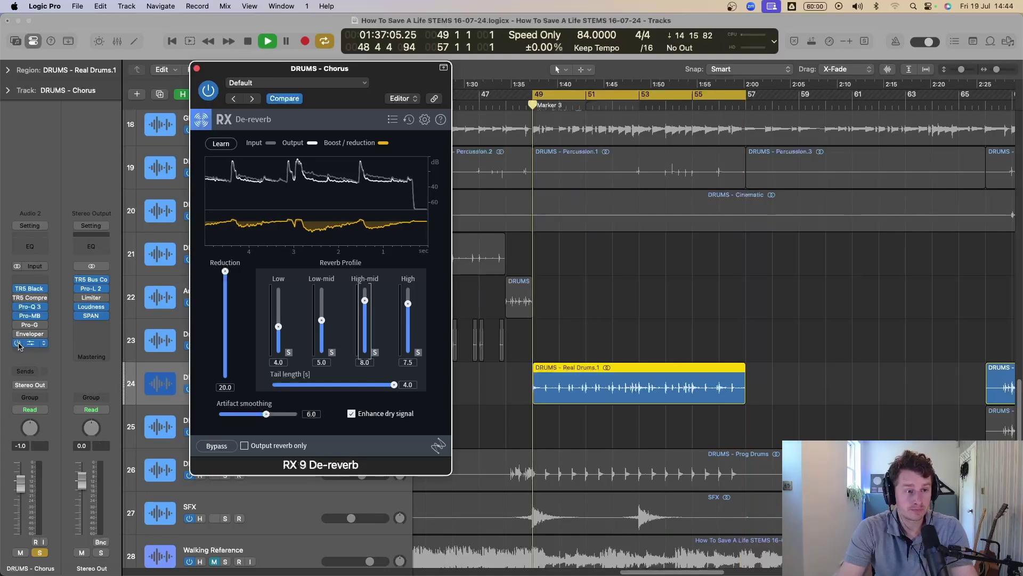
left_click(17, 342)
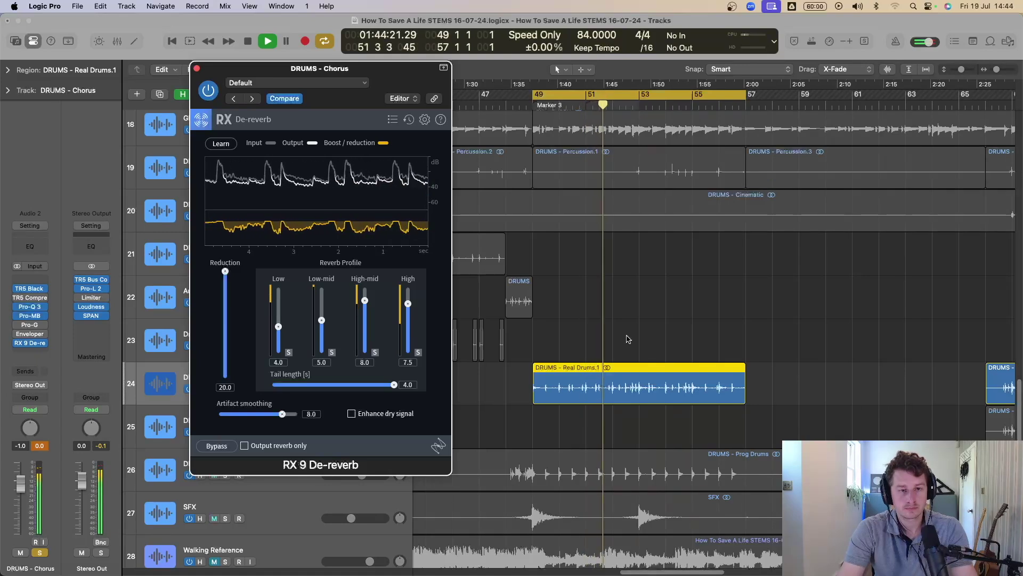
key("space")
Close the De-reverb window and end the solo on the DRUMS - Chorus track
key("super+w")
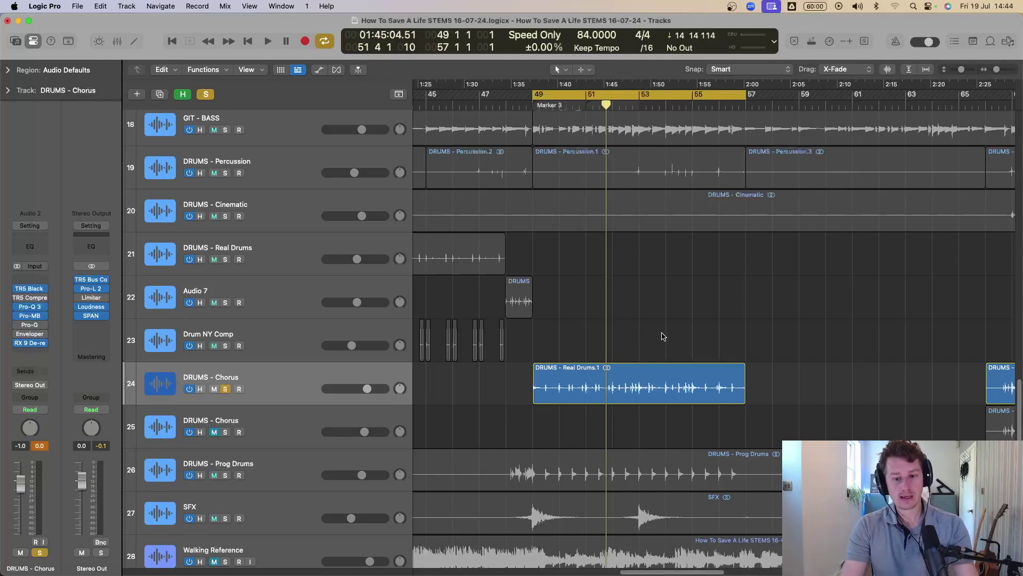
left_click(658, 332, "ctrl+alt")
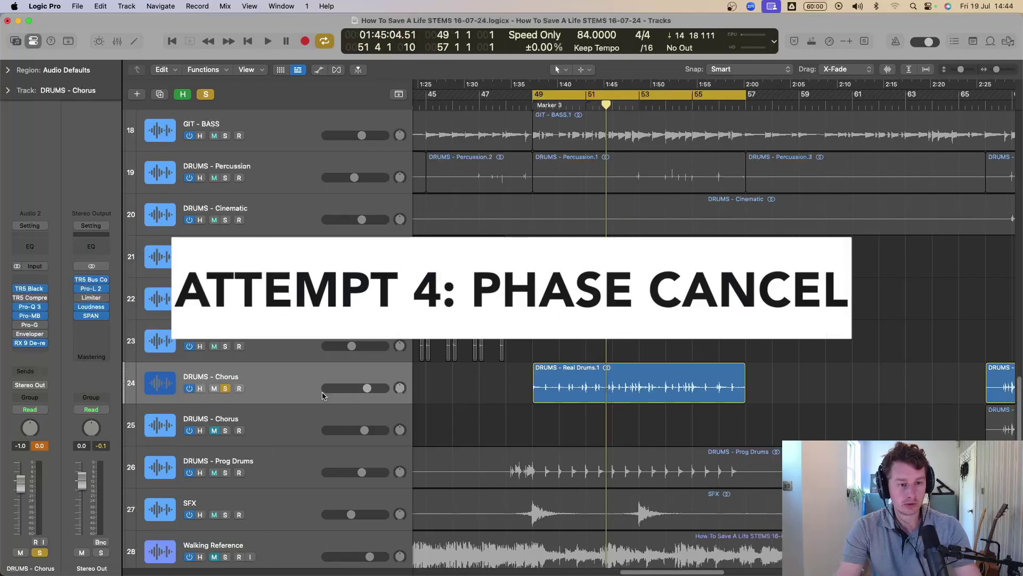
left_click(226, 388)
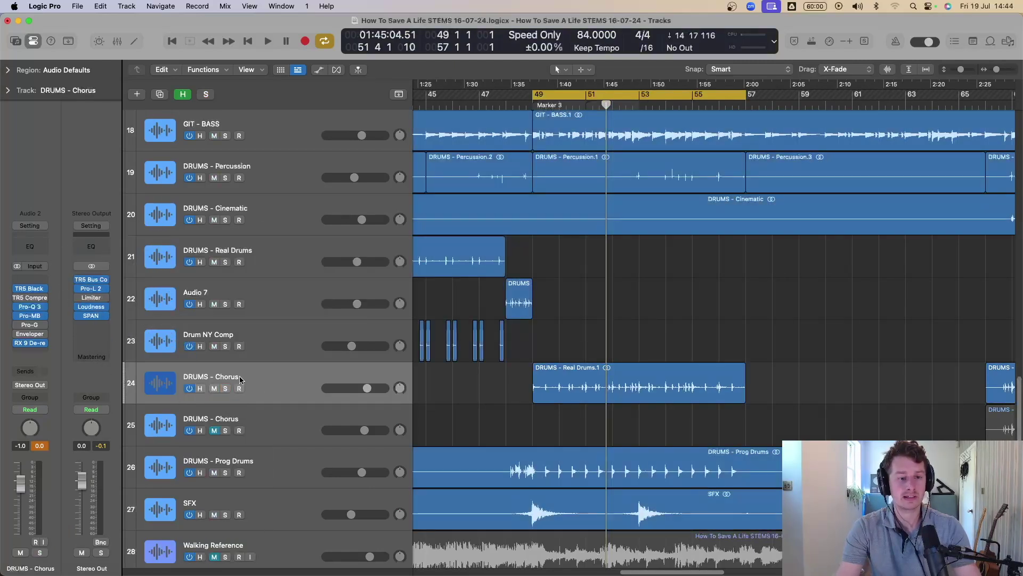
Duplicate the DRUMS - Chorus track with its settings and copy the DRUMS - Real Drums.1 region onto the duplicate
left_click(158, 94)
mouse_move(585, 393)
left_mouse_down()
mouse_move(586, 373)
mouse_move(585, 412)
left_mouse_up()
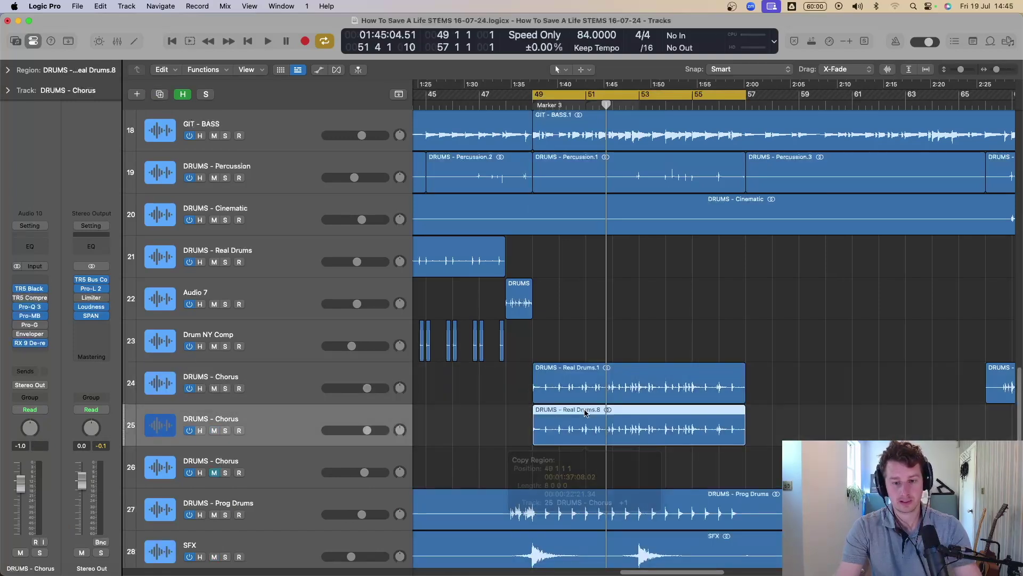
Insert a Gain plug-in after Pro-MB on the duplicated chorus track and bypass its RX 9 De-reverb
left_click(44, 323)
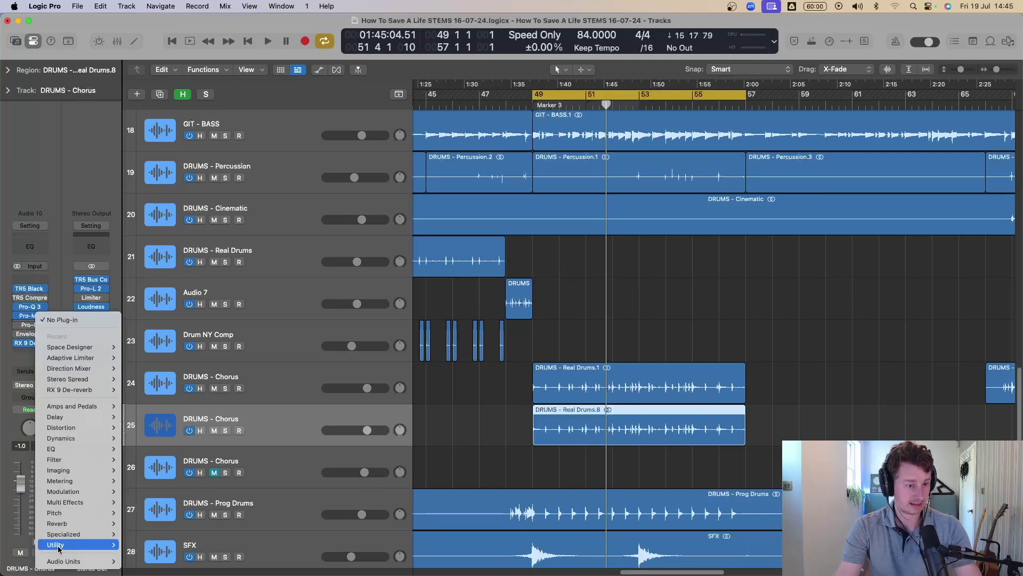
left_click(145, 548)
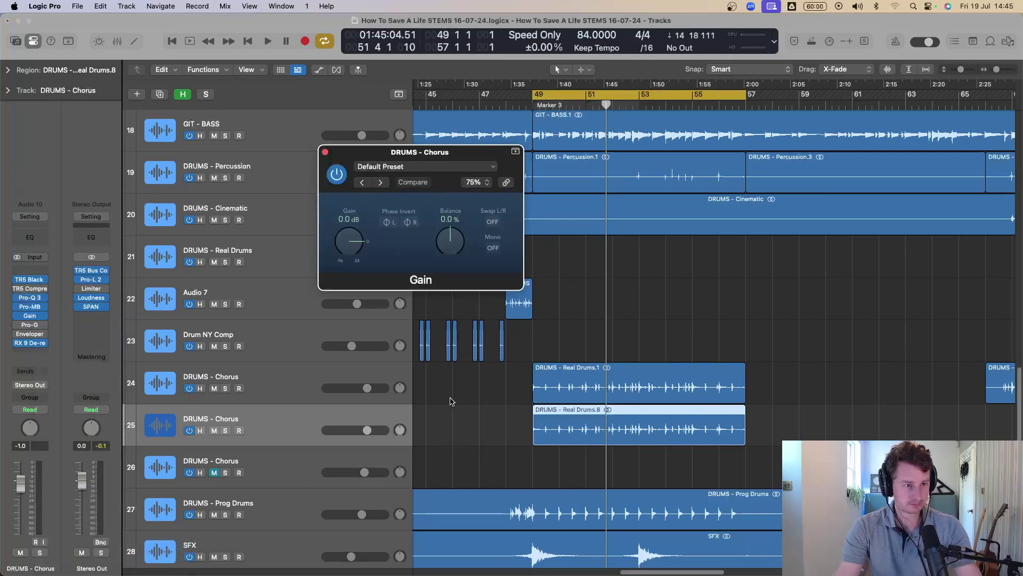
left_click(18, 344)
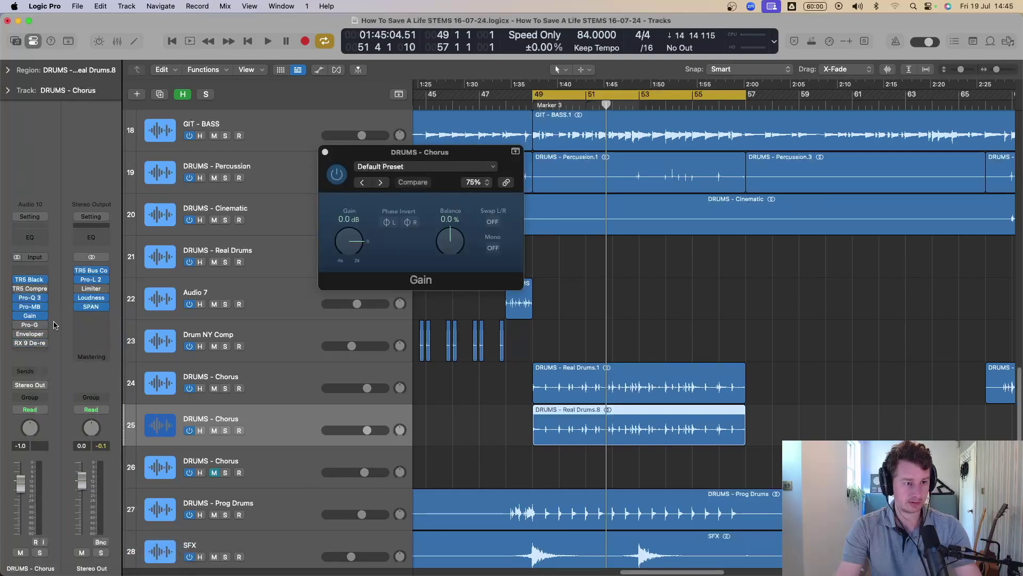
Audition both DRUMS - Chorus tracks soloed, and invert the left and right phase in the duplicate's Gain plug-in
key("s")
key("space")
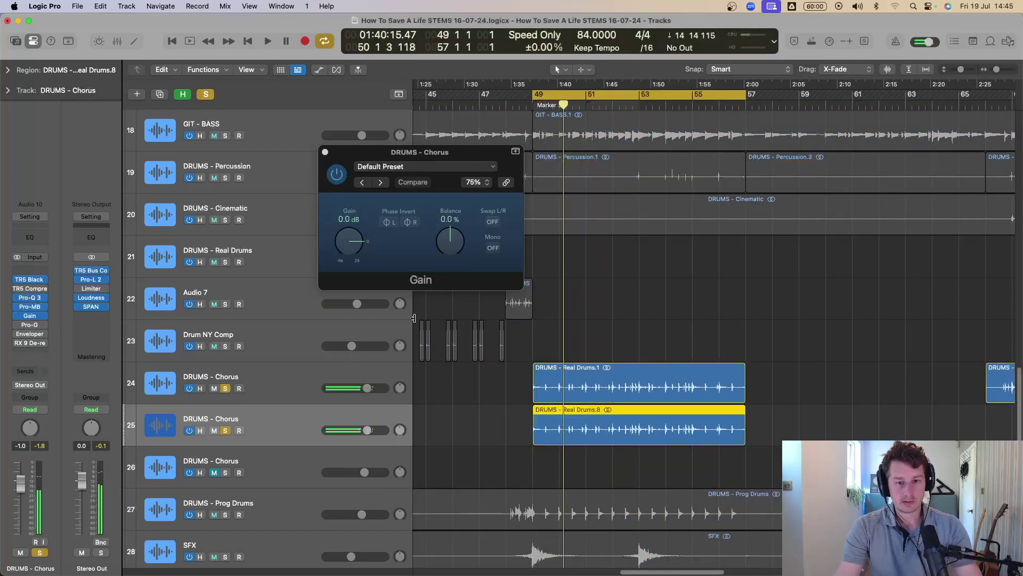
left_click(390, 223)
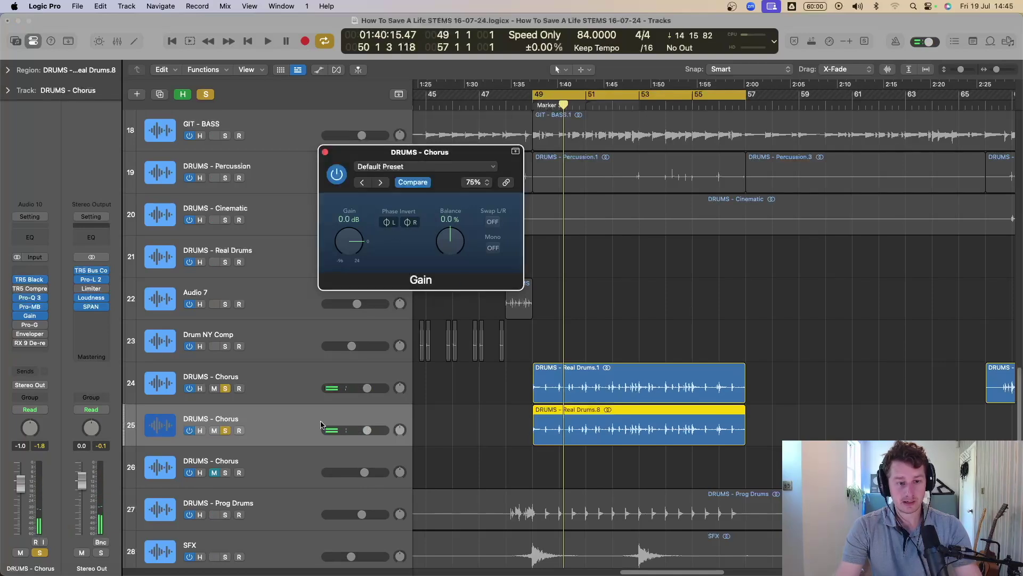
Play the original chorus drums against the phase-inverted copy, and rename the copied track DRUMS - Chorus Duplicate
left_click(272, 422)
key("Up")
key("space")
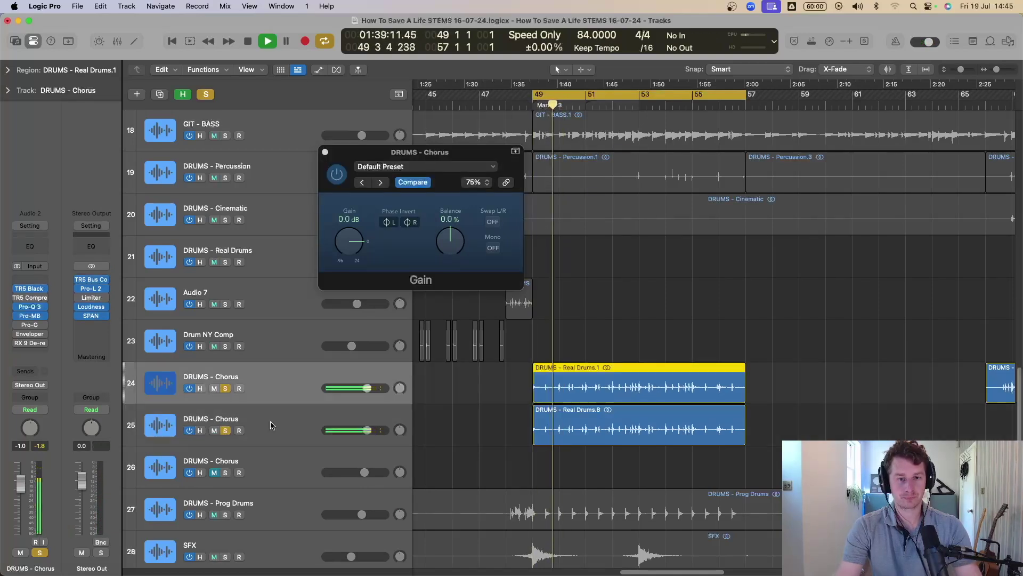
key("space")
left_click(272, 425)
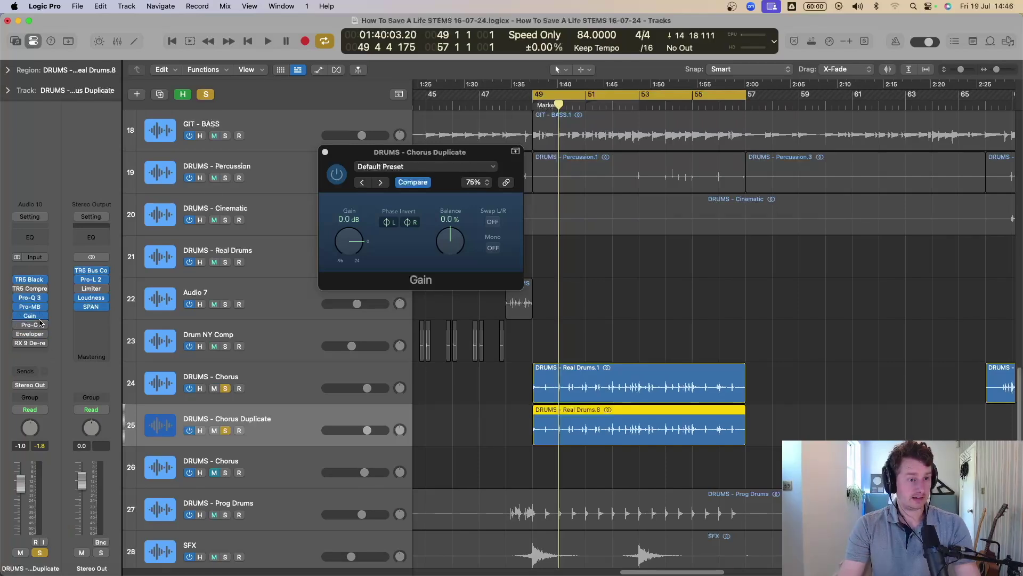
Insert a stereo Compressor after Gain on DRUMS - Chorus Duplicate, close the Gain window and move the Compressor window clear of the regions
left_click(40, 320)
mouse_move(72, 411)
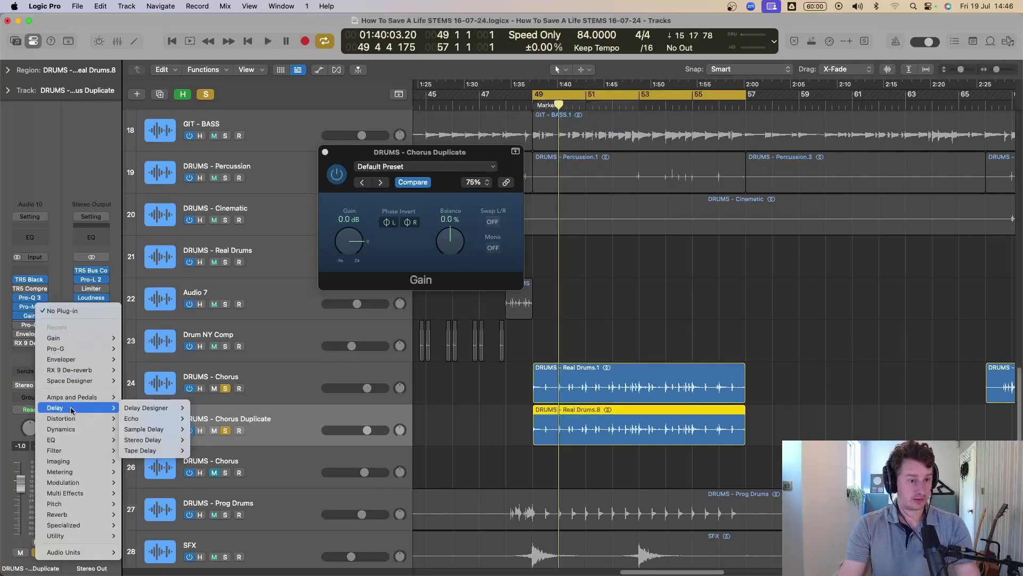
mouse_move(80, 429)
mouse_move(154, 440)
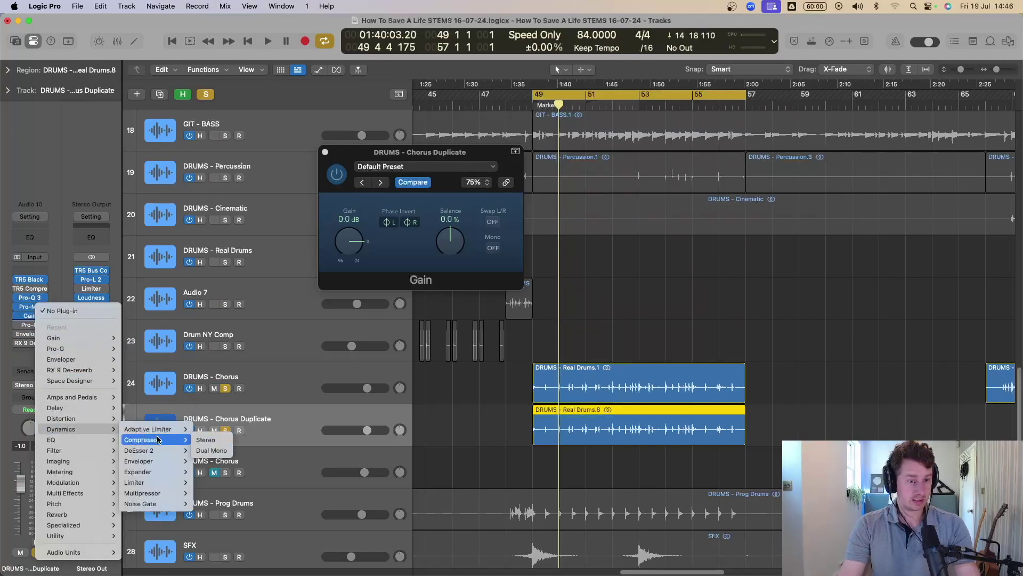
left_click(213, 440)
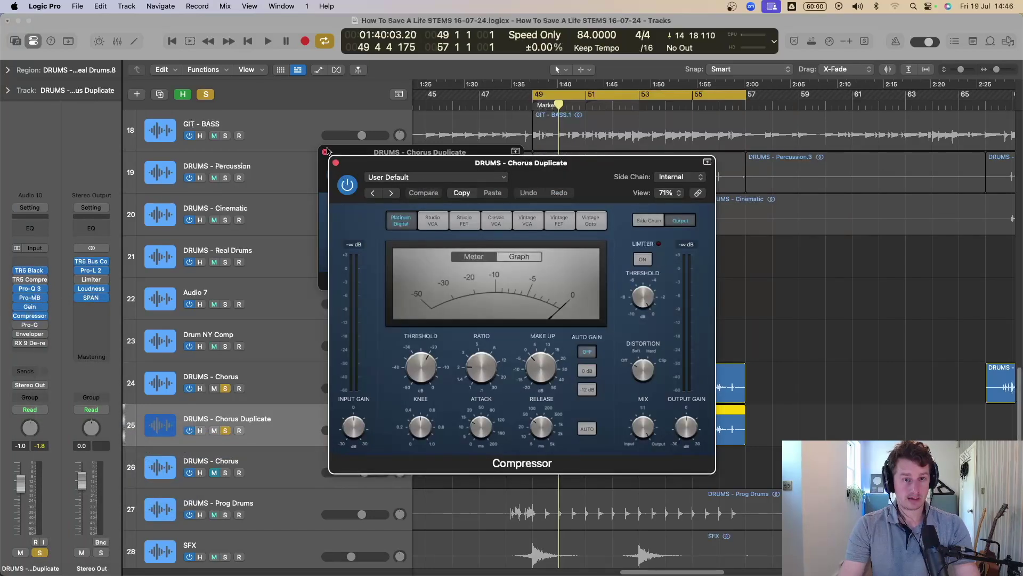
left_click(325, 152)
left_click_drag(490, 169, 276, 159)
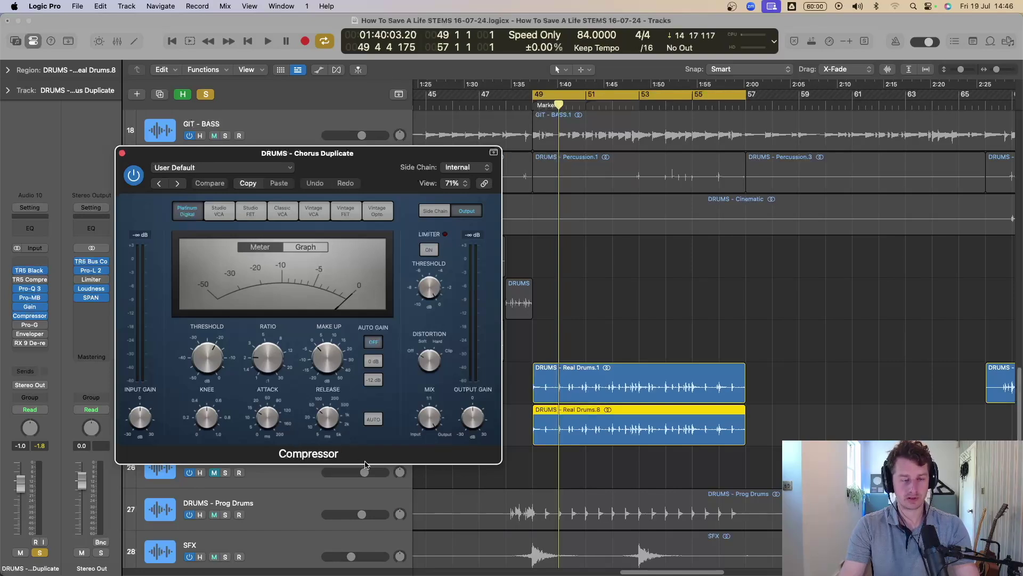
With the soloed drums playing, shorten the Compressor's attack, set its threshold to -25.5 dB and raise its ratio to 5.0:1
key("space")
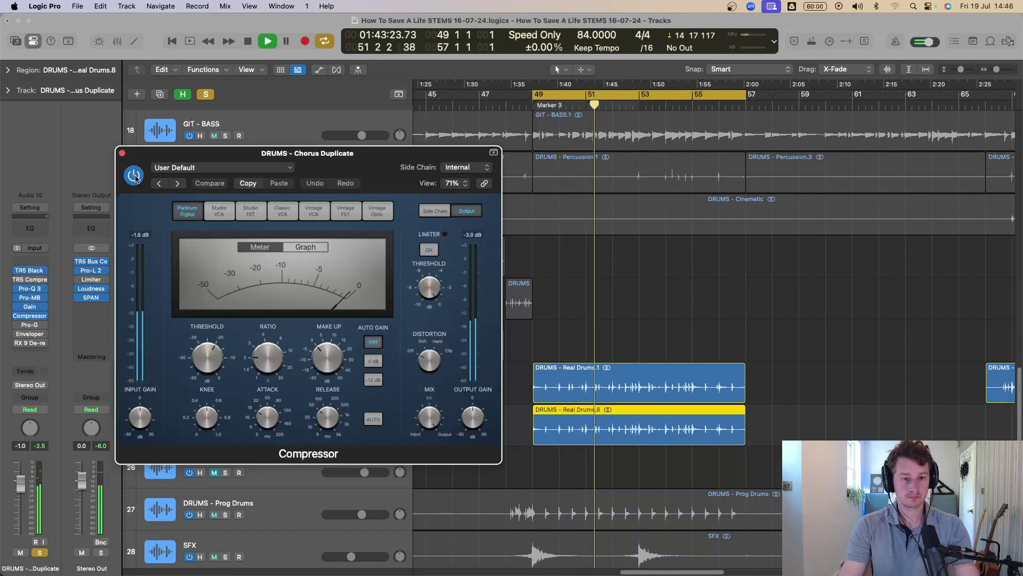
mouse_move(272, 420)
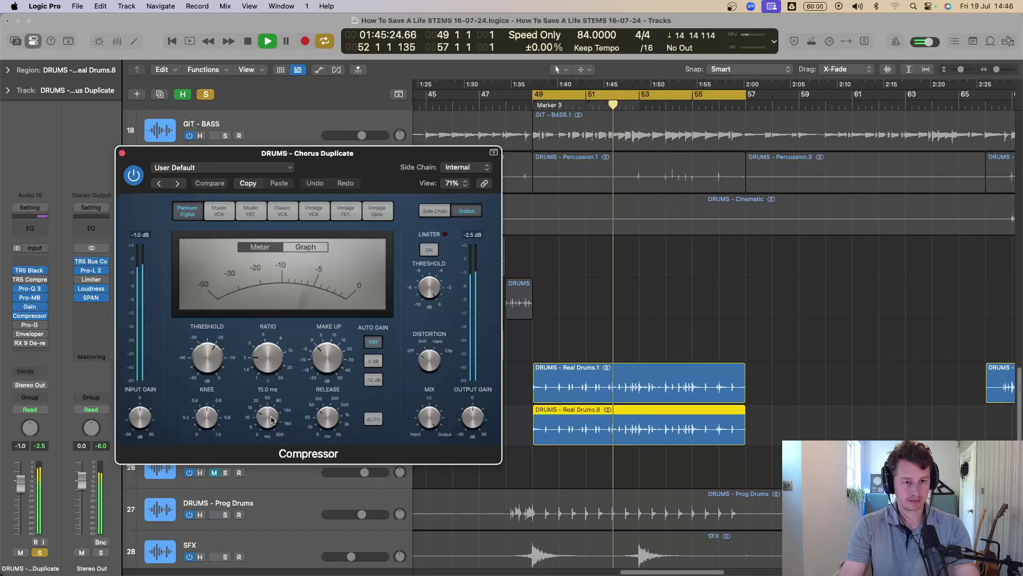
left_click_drag(272, 419, 277, 456)
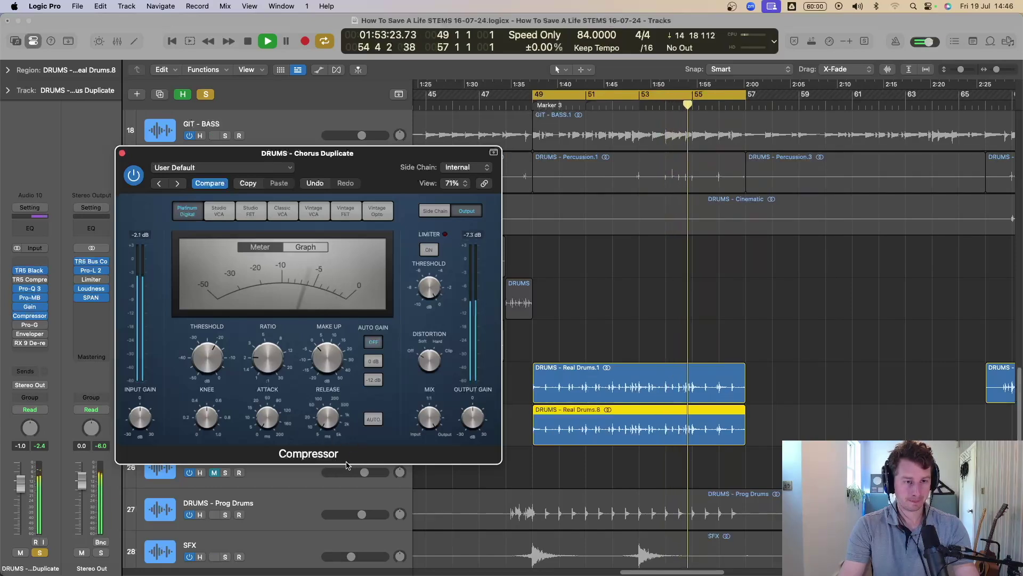
mouse_move(212, 368)
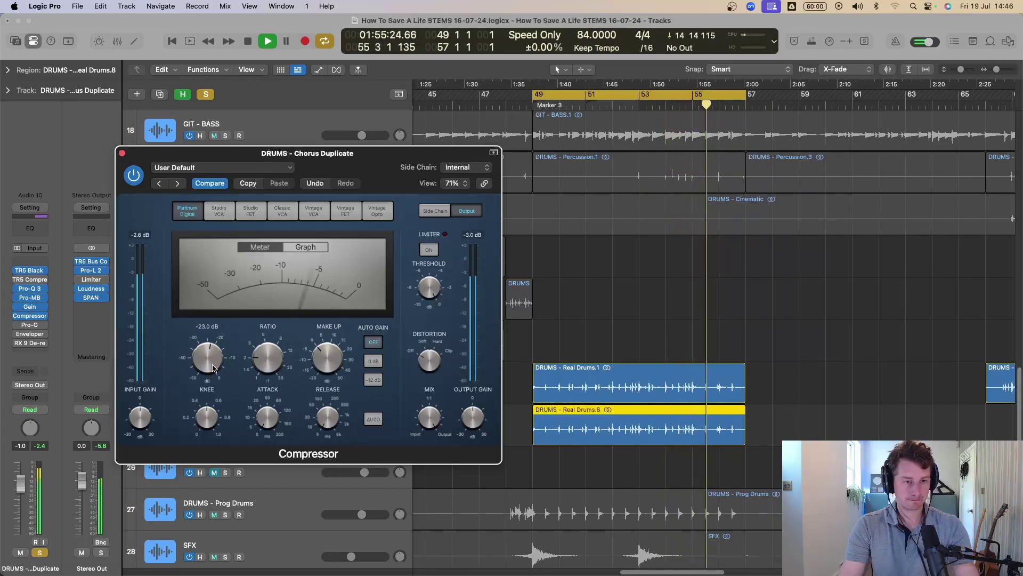
left_click_drag(213, 368, 211, 373)
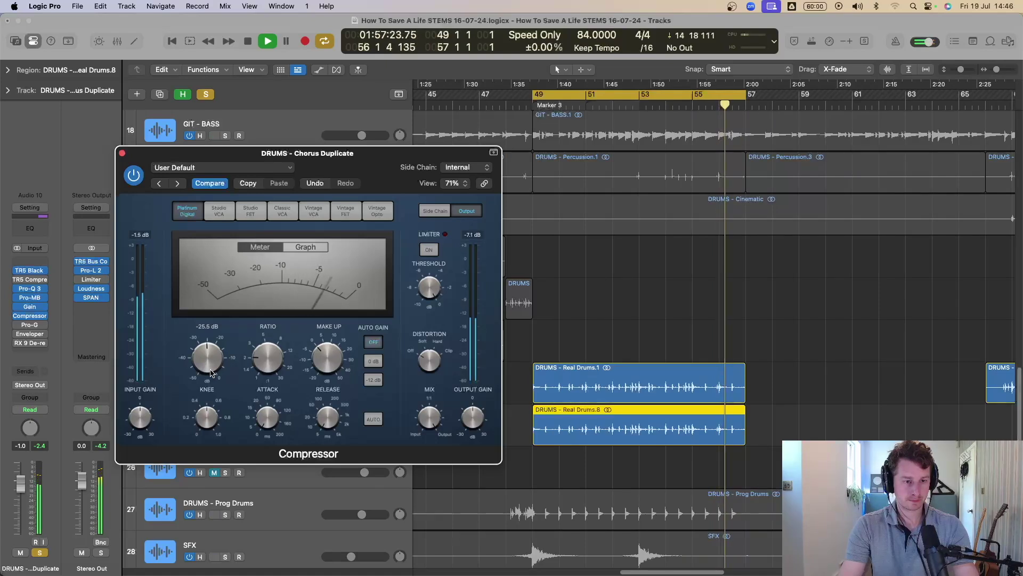
mouse_move(269, 353)
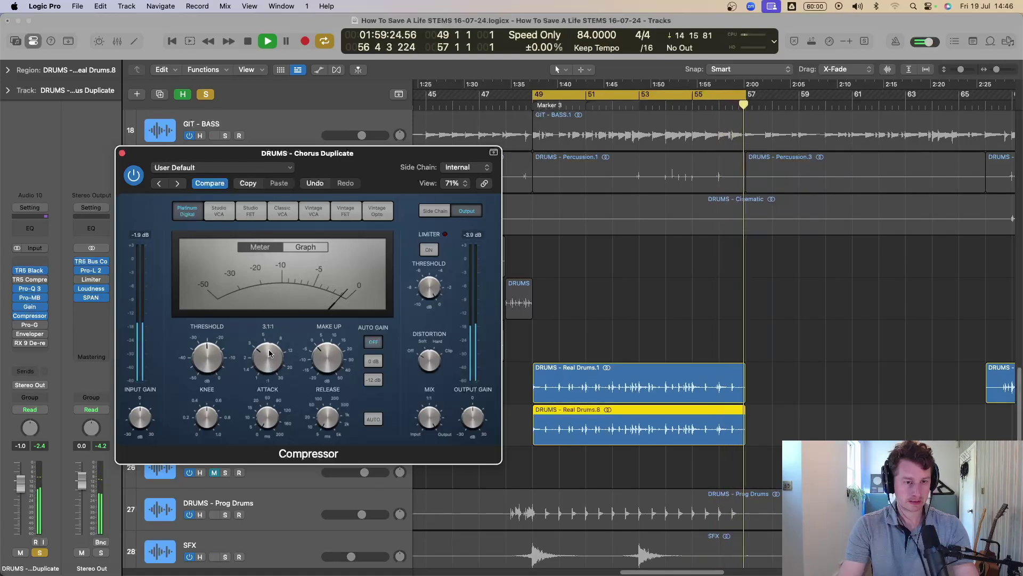
left_click_drag(268, 354, 273, 337)
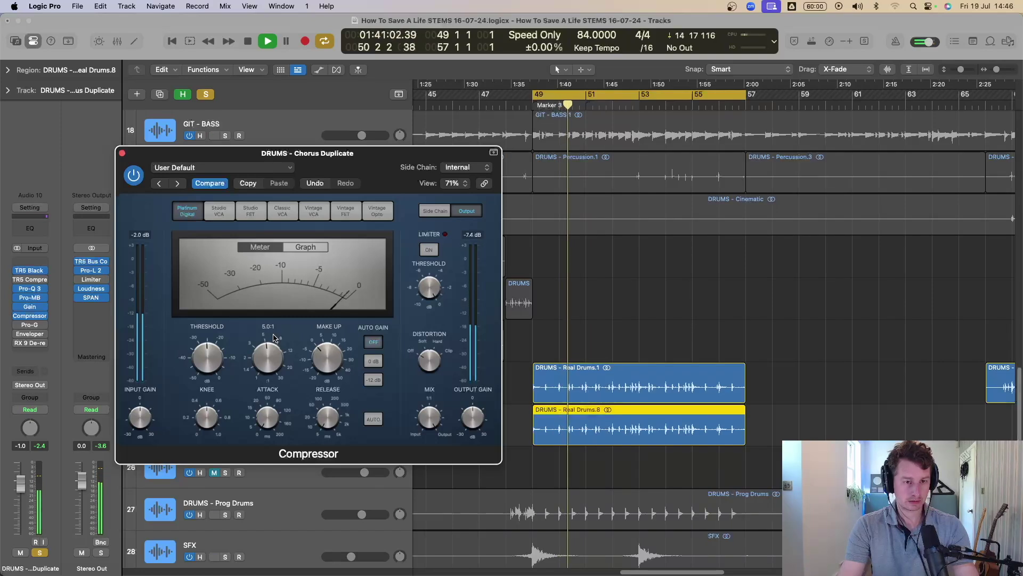
key("space")
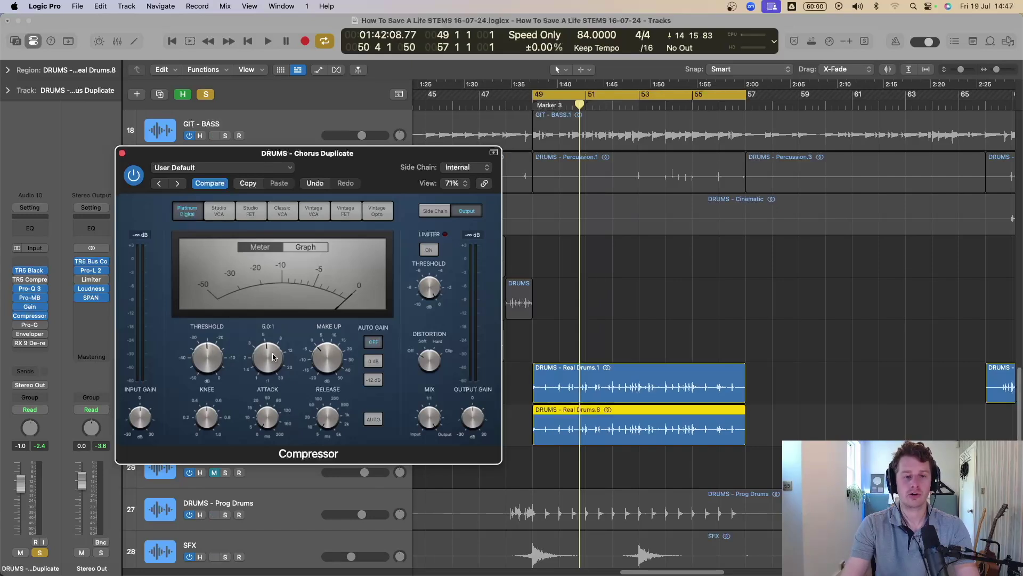
Audition Compressor thresholds of -17.0, -30.0 and -36.0 dB on the duplicate, and raise the threshold back to a moderate level
key("space")
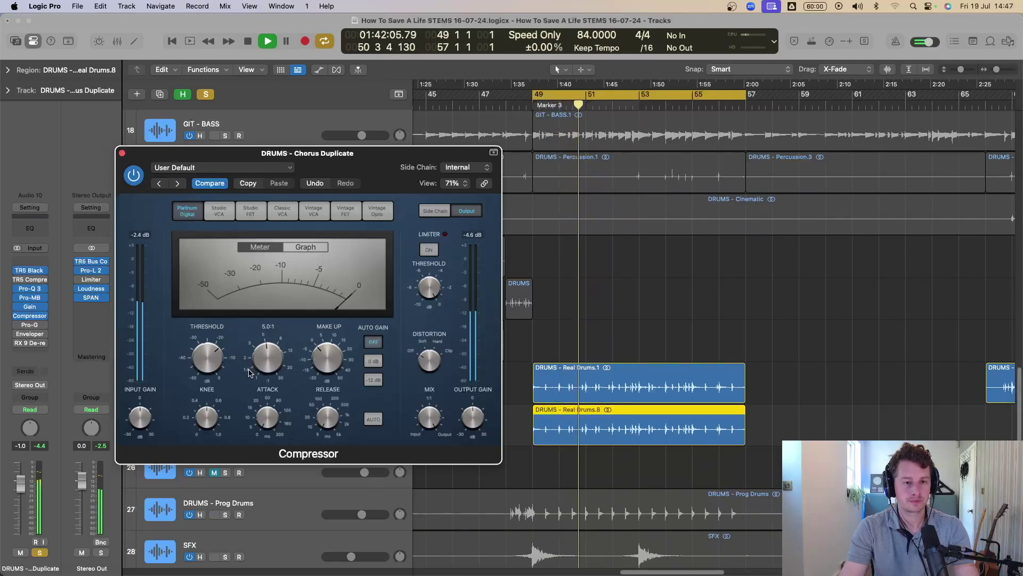
key("space")
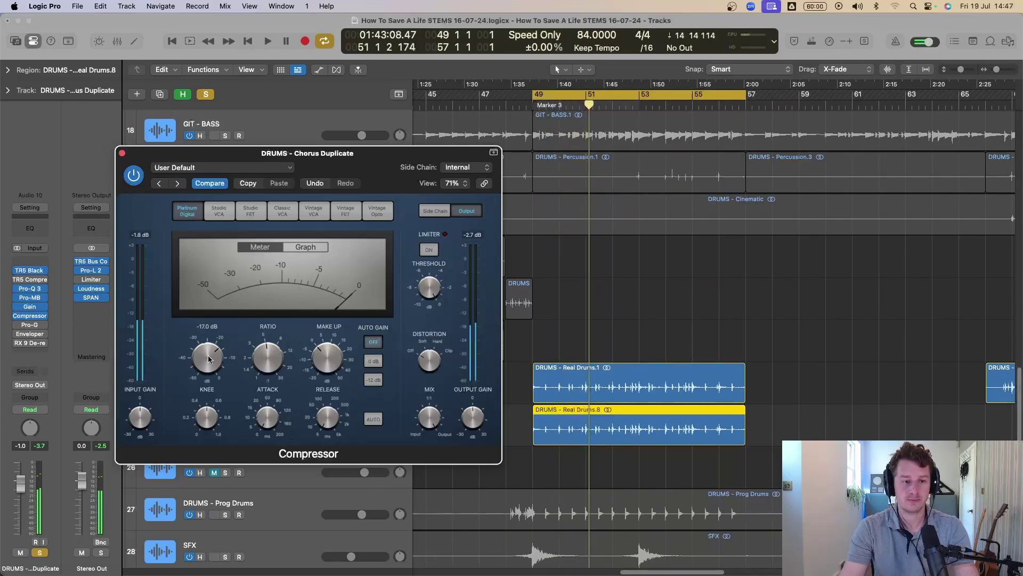
key("space")
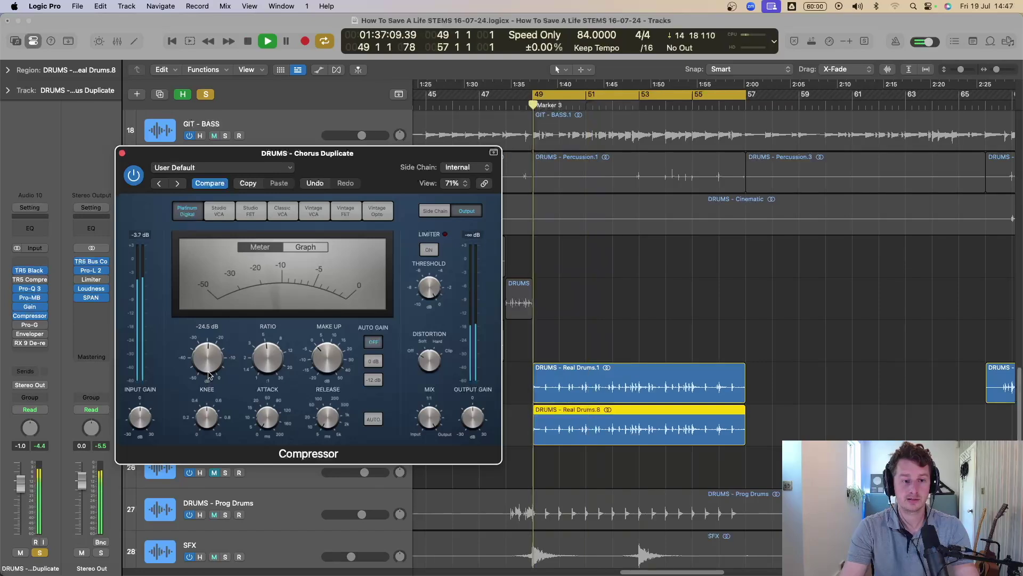
scroll(209, 374, "down", 1)
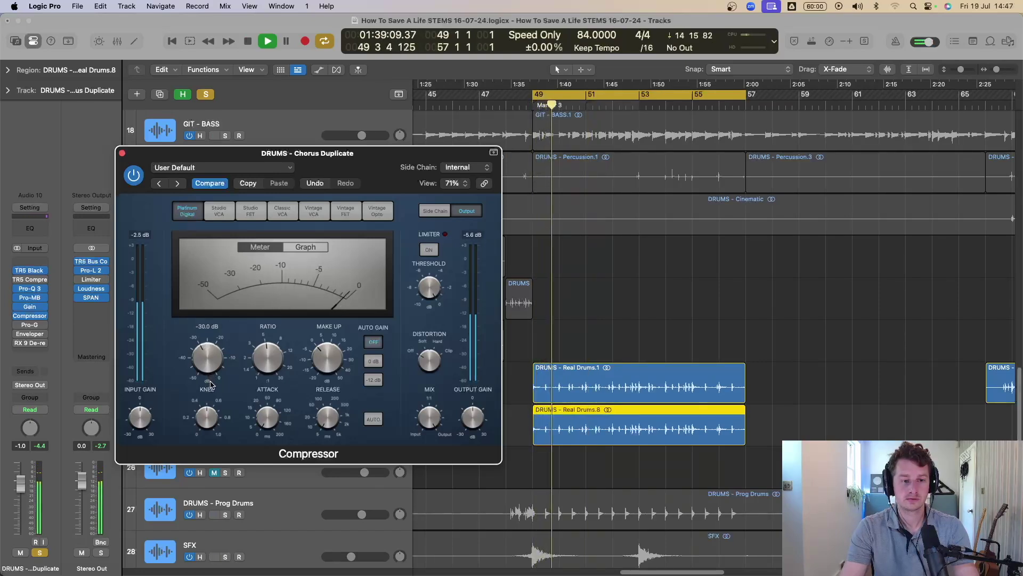
left_click_drag(209, 373, 216, 408)
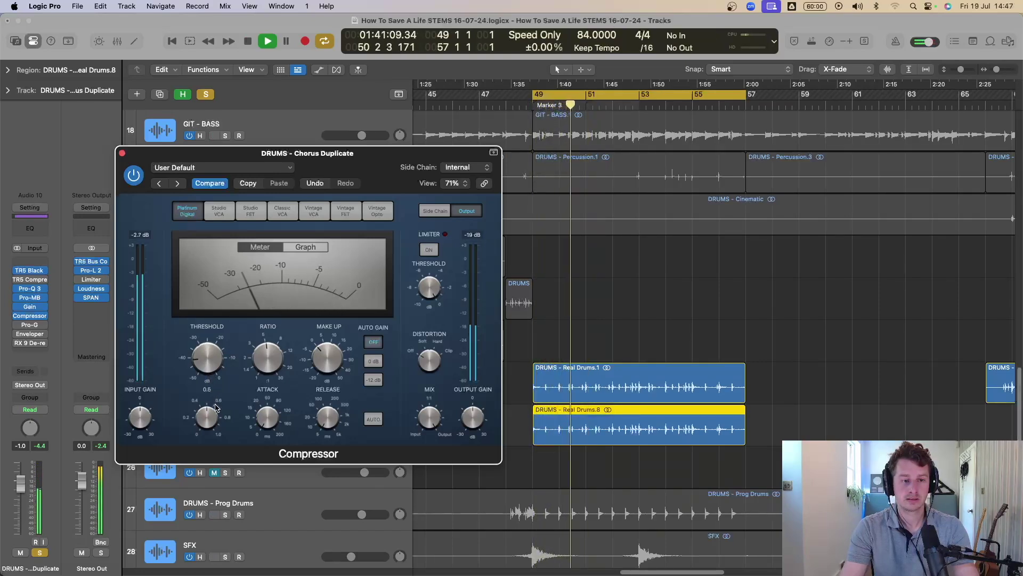
key("space")
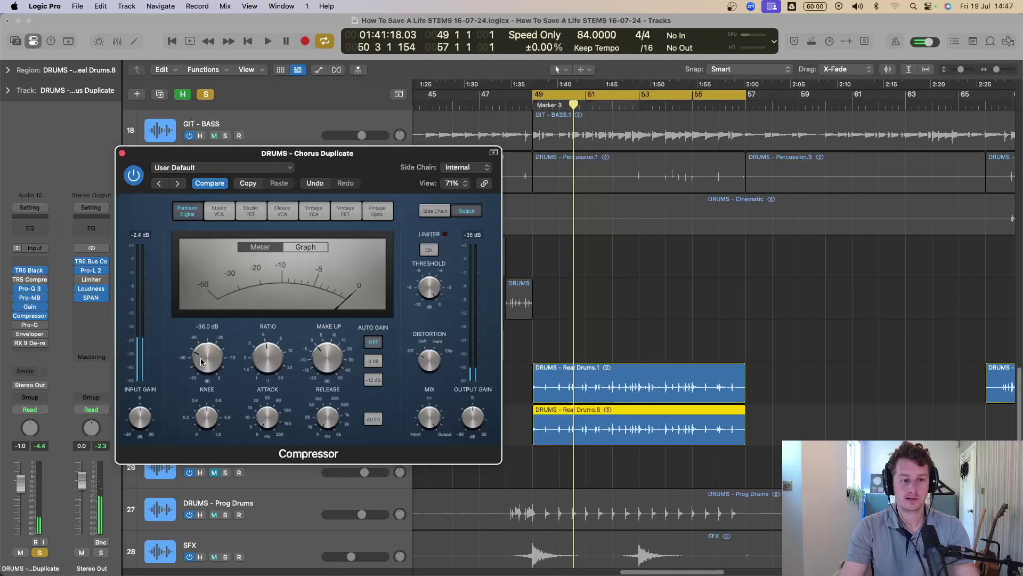
key("space")
left_click_drag(212, 371, 210, 346)
key("space")
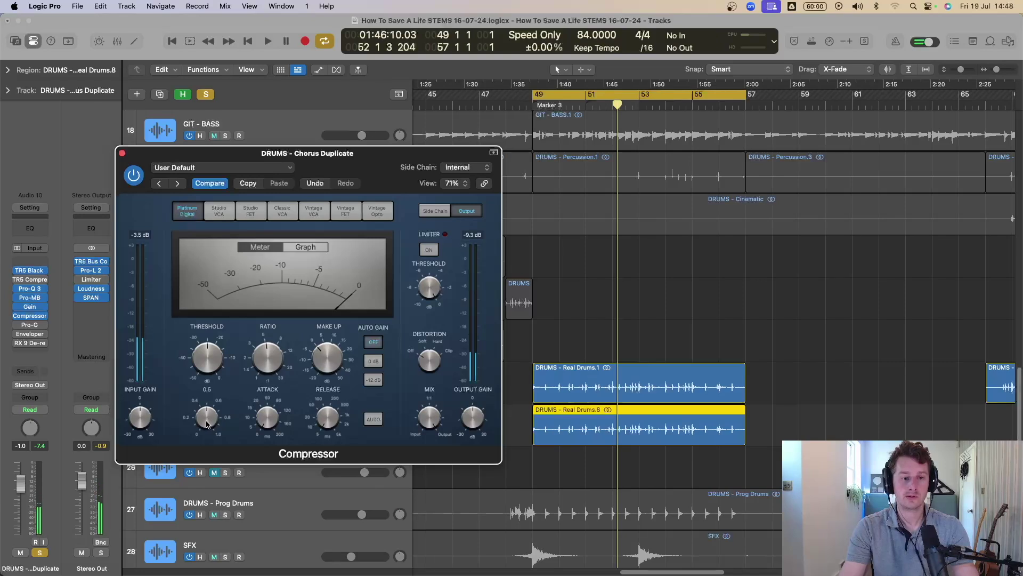
Audition Compressor knee settings of 0.0 and 0.2 on the looping drums, and set the knee to 0.6
key("space")
left_click_drag(207, 424, 204, 448)
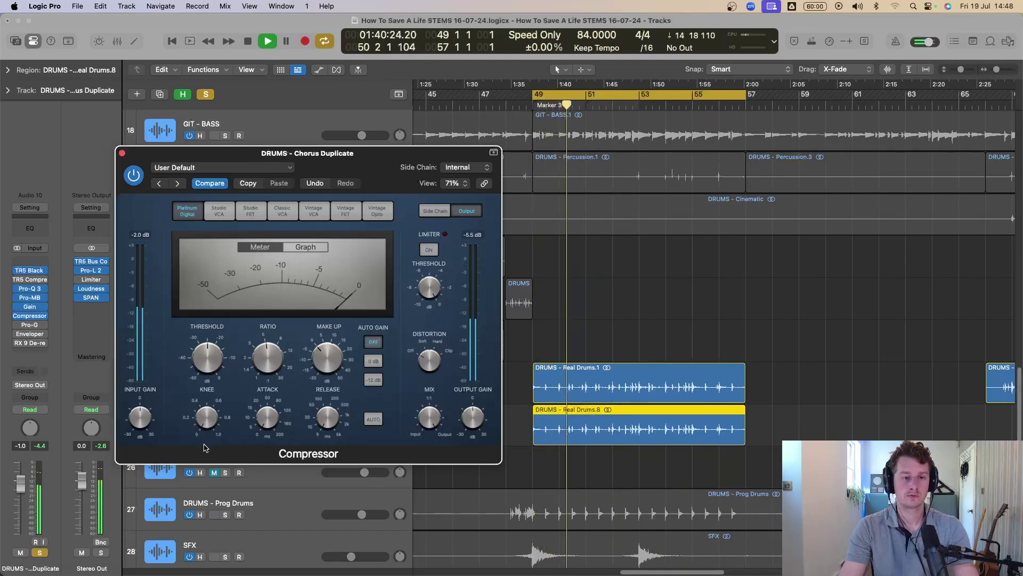
key("space")
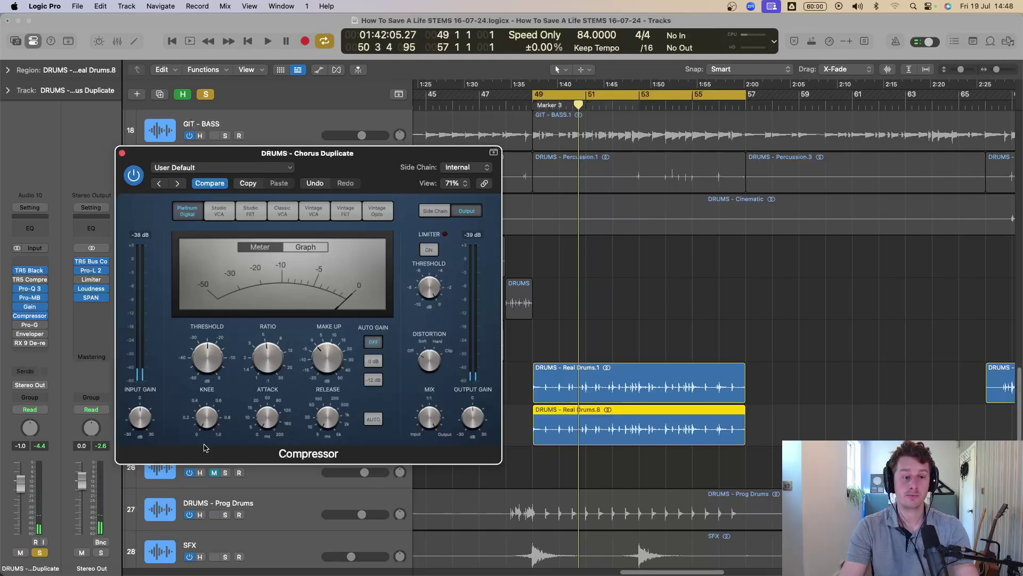
key("space")
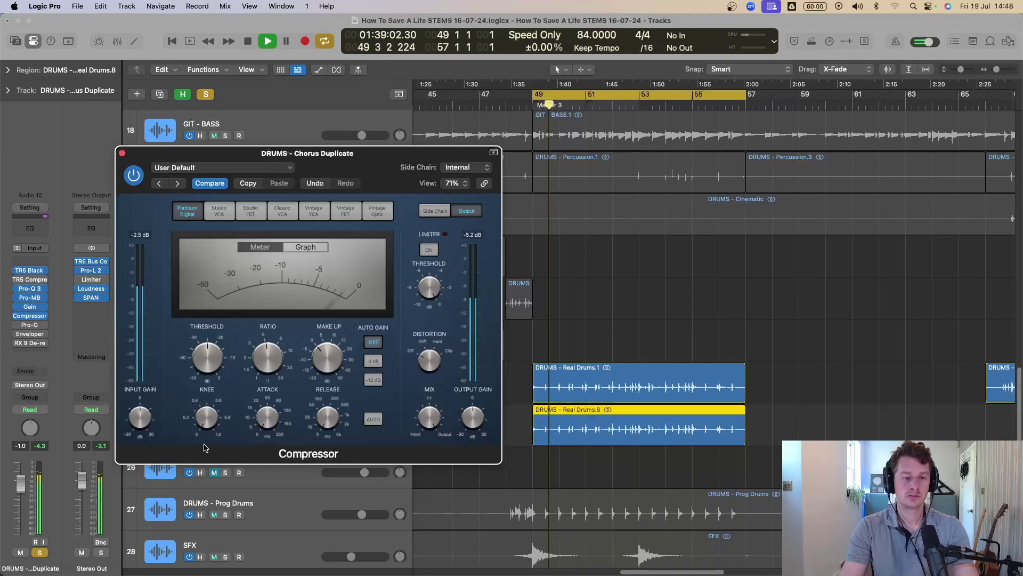
key("space")
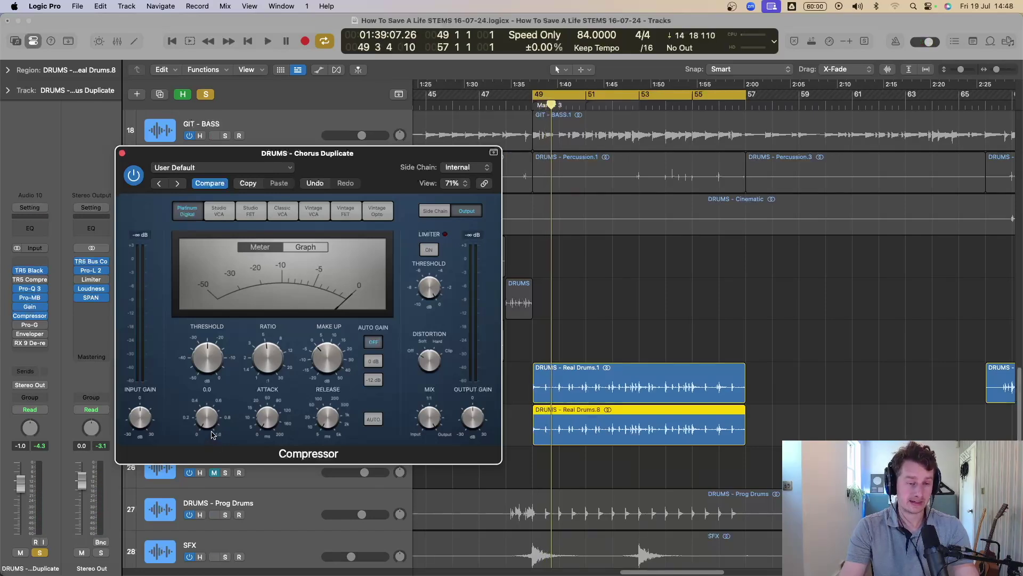
key("space")
left_click_drag(212, 435, 204, 417)
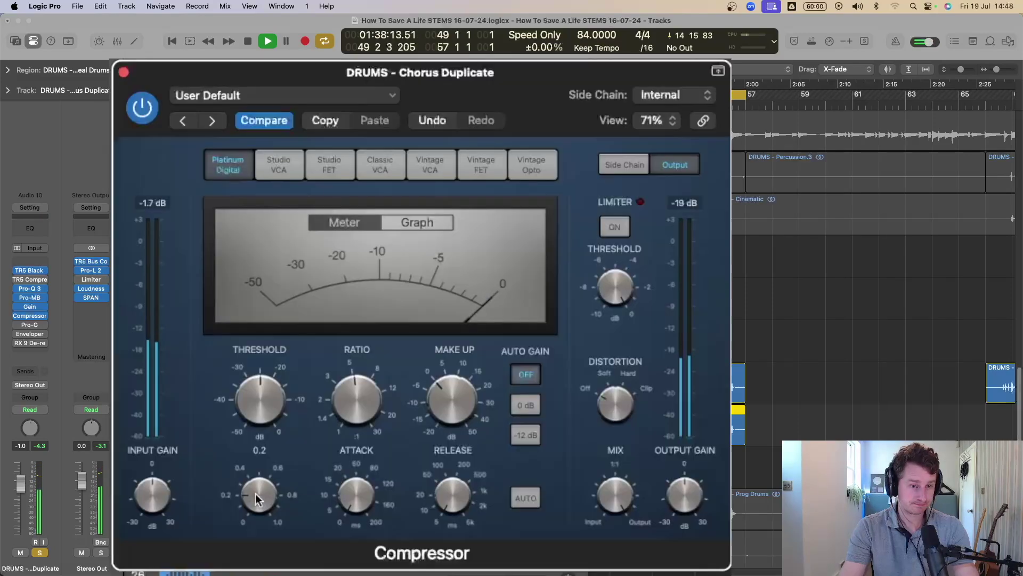
left_click_drag(255, 493, 254, 471)
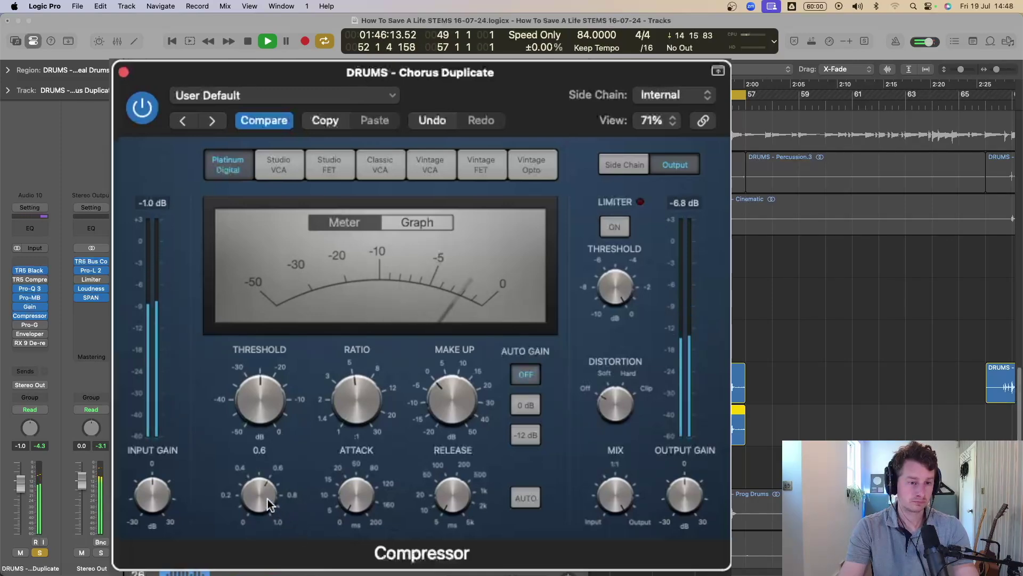
mouse_move(267, 497)
left_mouse_down()
mouse_move(304, 528)
mouse_move(257, 510)
left_mouse_up()
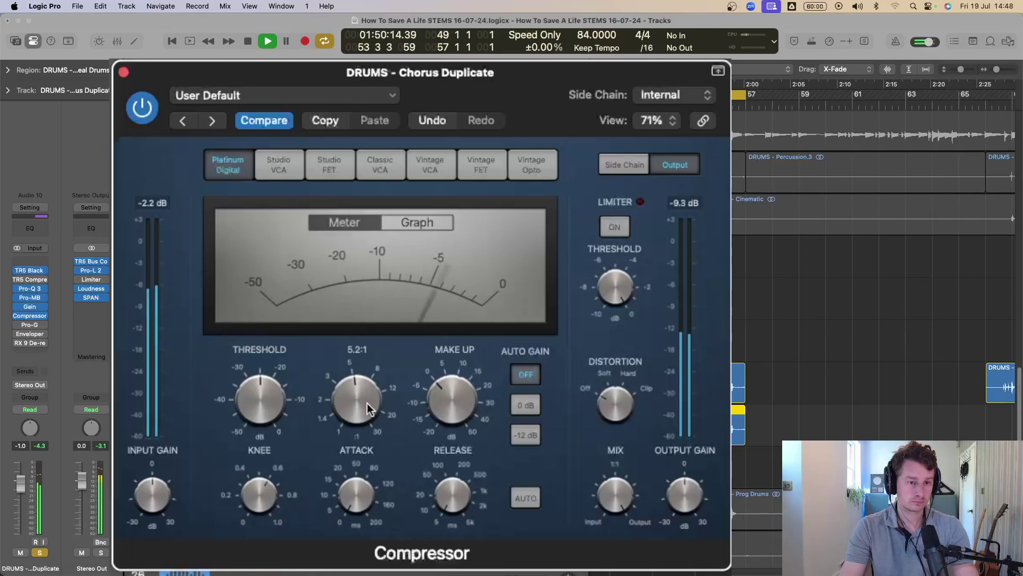
Fine-tune the Compressor's ratio and attack, set its release to 5.0 ms, and stop playback
mouse_move(368, 385)
left_mouse_down()
mouse_move(376, 330)
mouse_move(375, 449)
mouse_move(365, 404)
left_mouse_up()
mouse_move(355, 507)
left_mouse_down()
mouse_move(346, 458)
mouse_move(353, 493)
left_mouse_up()
left_click_drag(457, 506, 459, 541)
key("space")
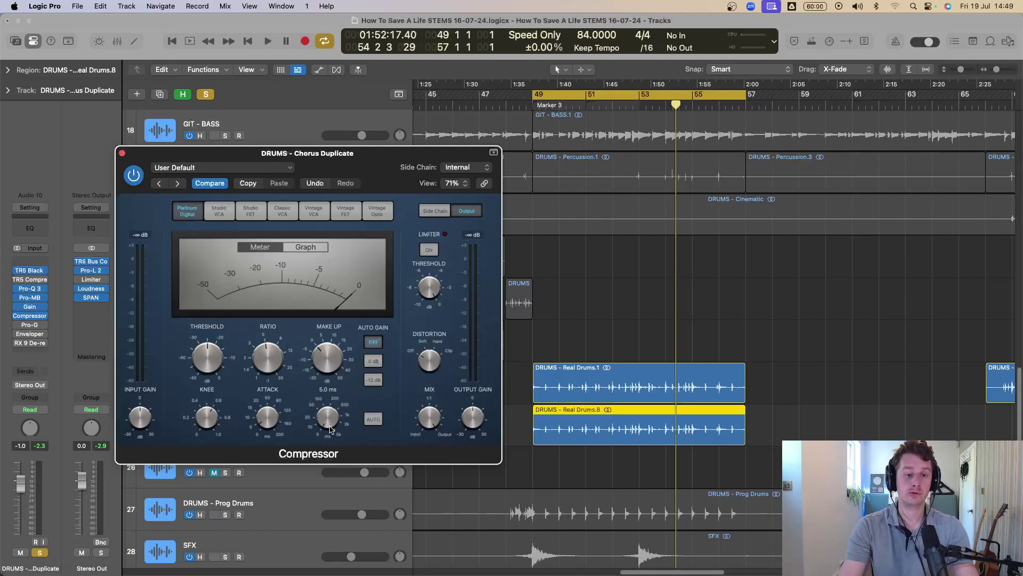
Audition different Compressor release times on the duplicate while the drums loop, and set the release to 64.0 ms
key("space")
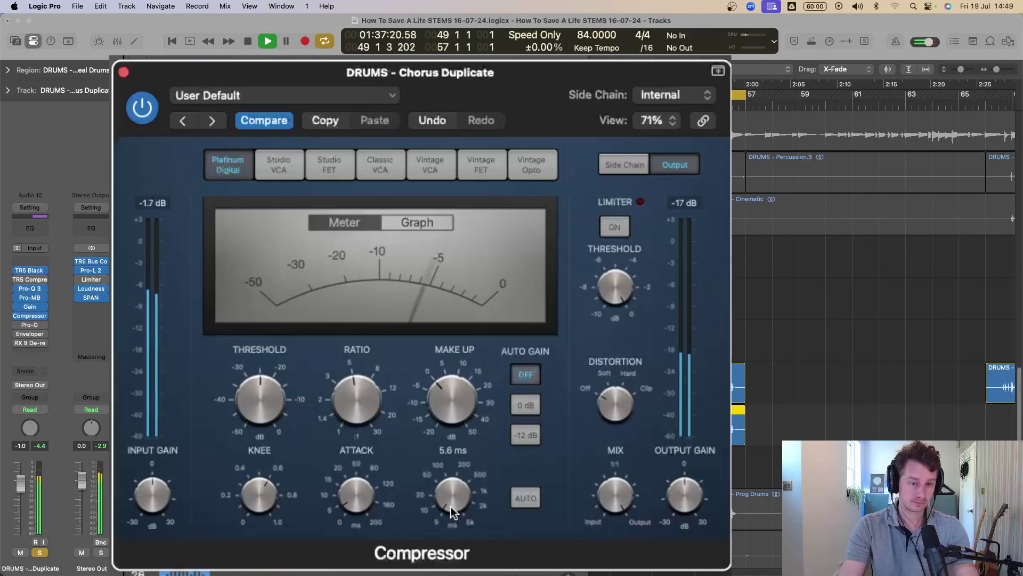
left_click_drag(327, 425, 326, 420)
left_click_drag(447, 496, 445, 447)
left_click_drag(447, 434, 447, 464)
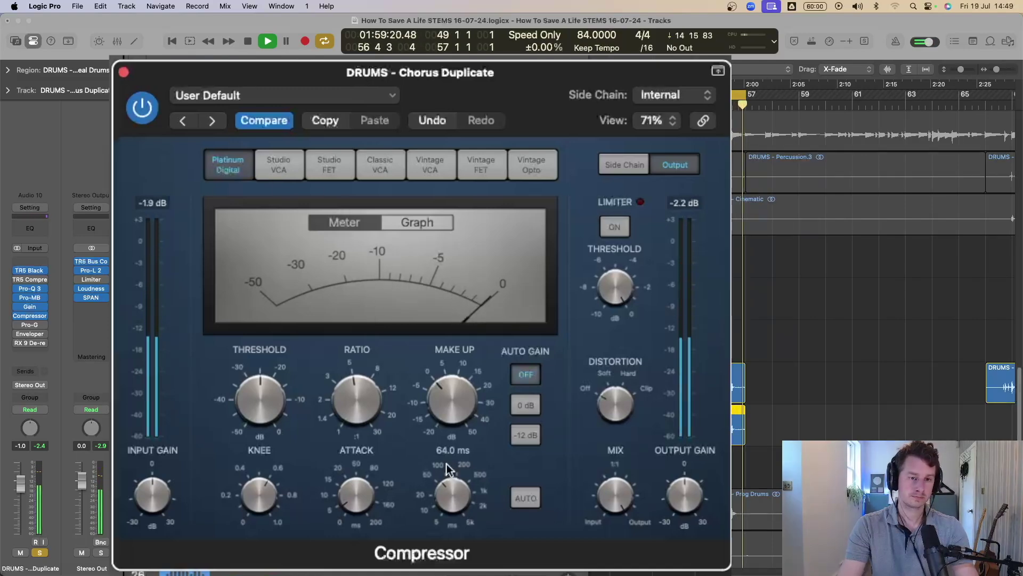
mouse_move(454, 522)
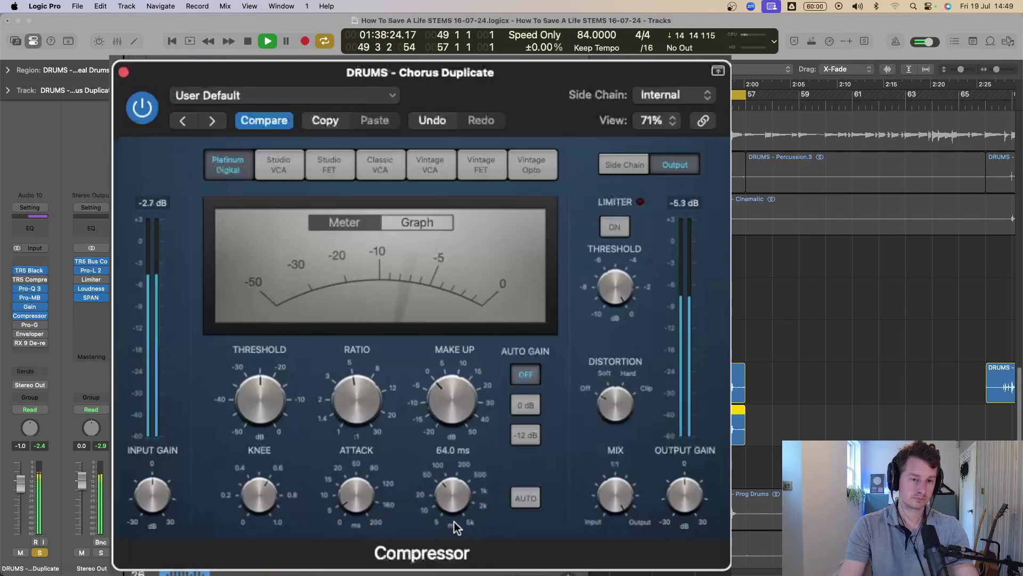
key("space")
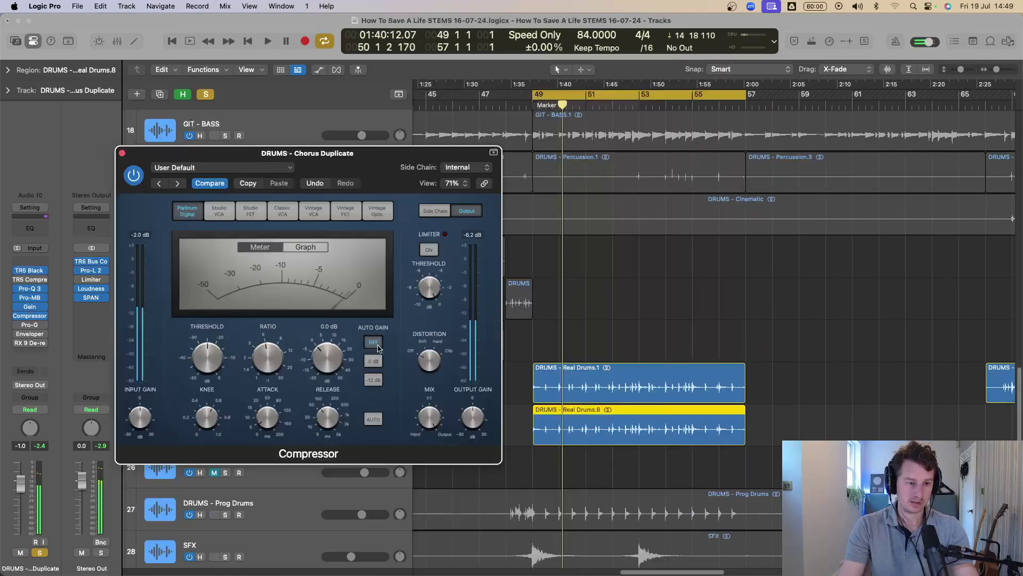
Show the Compressor's side-chain settings and try adjusting the filter frequency while the drums play
left_click(435, 212)
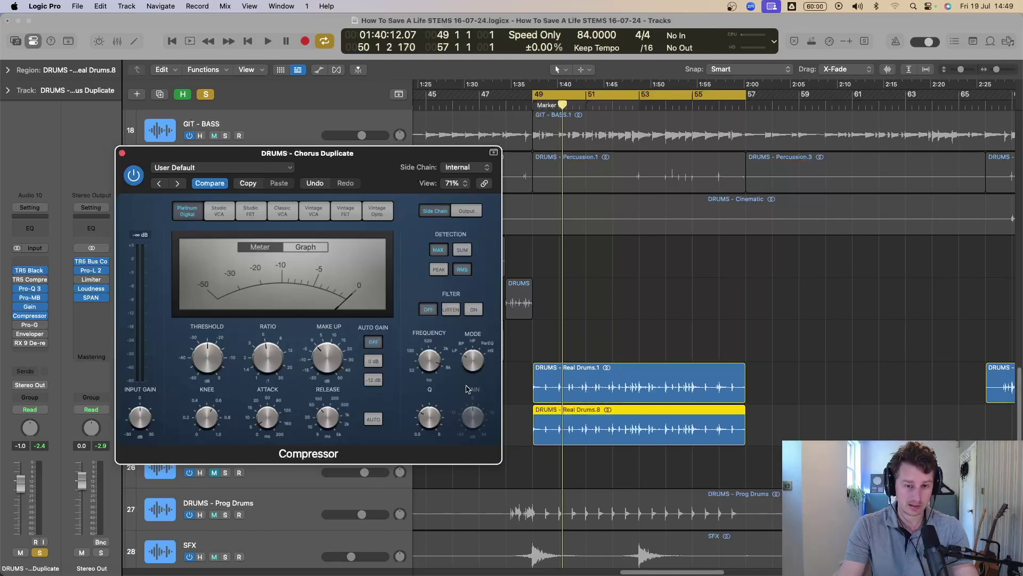
key("space")
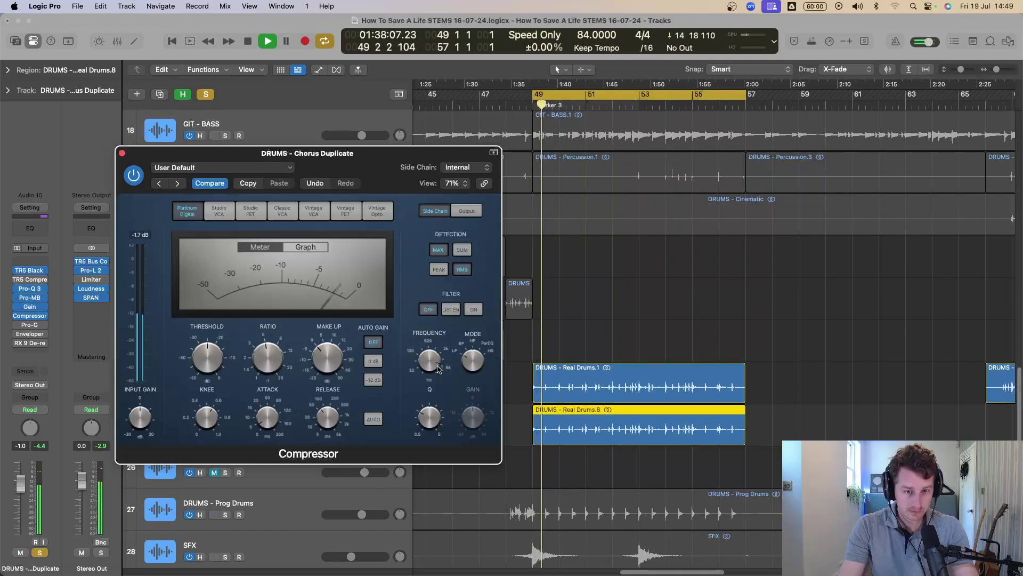
left_click_drag(429, 361, 422, 402)
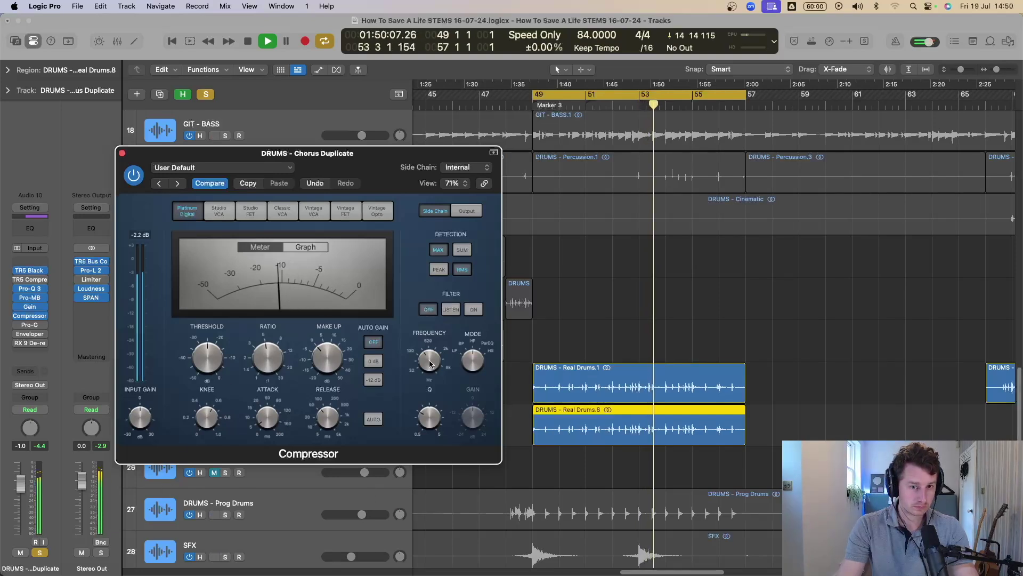
Return to the Compressor's output settings, and fine-tune its release to 32.0 ms and its threshold to -26.5 dB
left_click(463, 212)
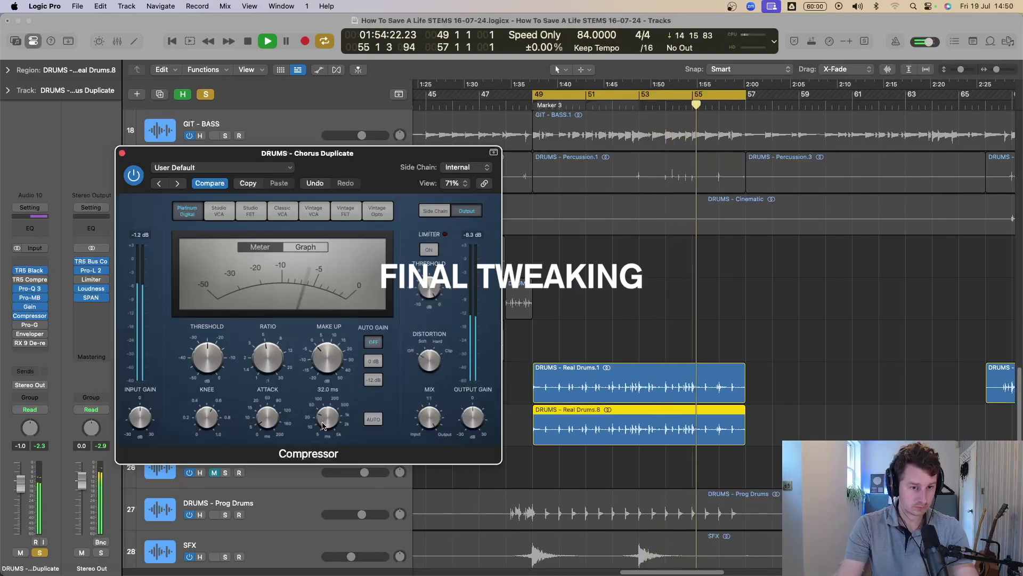
left_click_drag(217, 366, 204, 362)
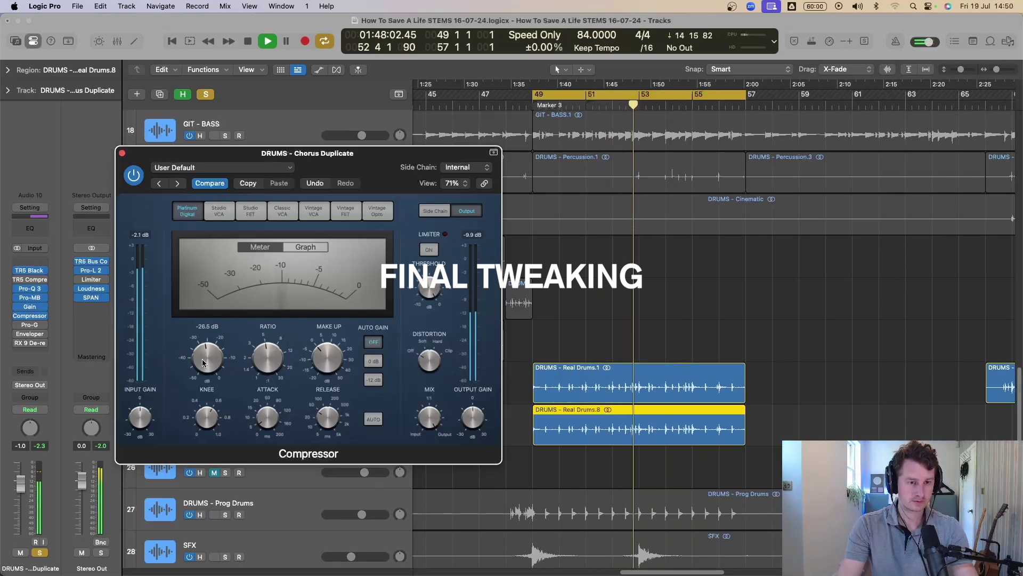
left_click(267, 348)
Move the Compressor window clear of the track headers and compare the looping drums with the Compressor bypassed and active
left_click_drag(136, 153, 562, 192)
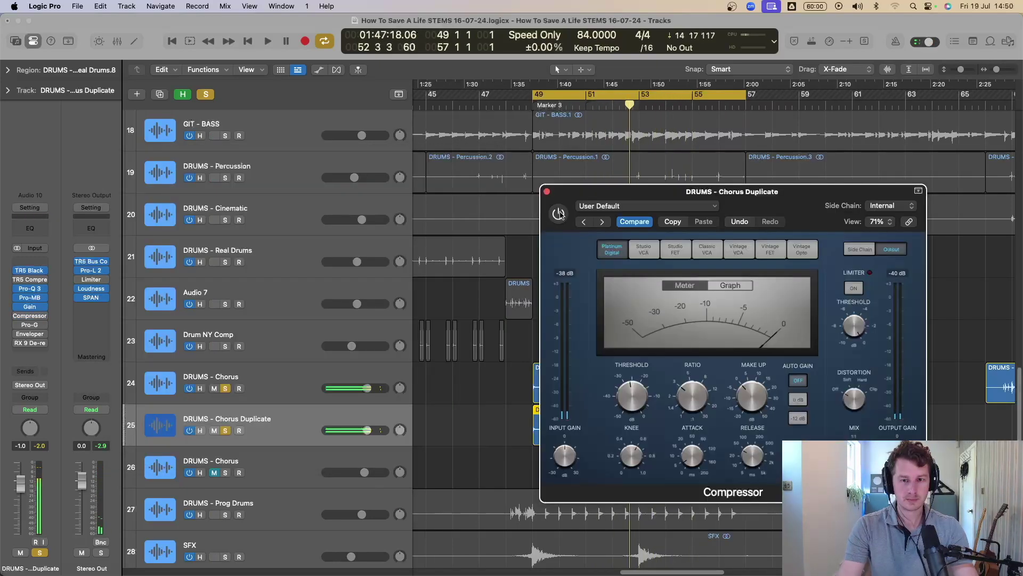
left_click(559, 214)
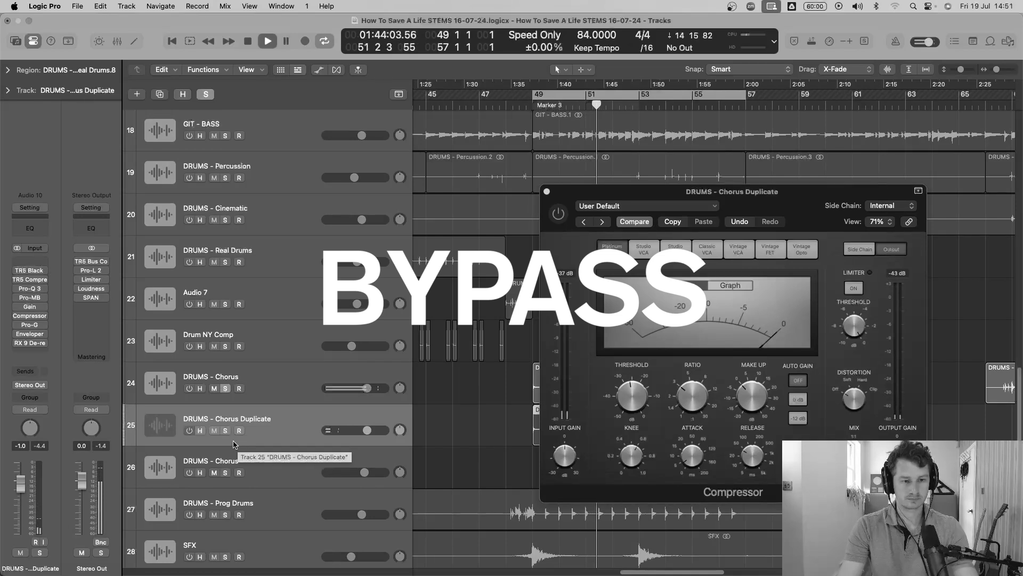
left_click(559, 213)
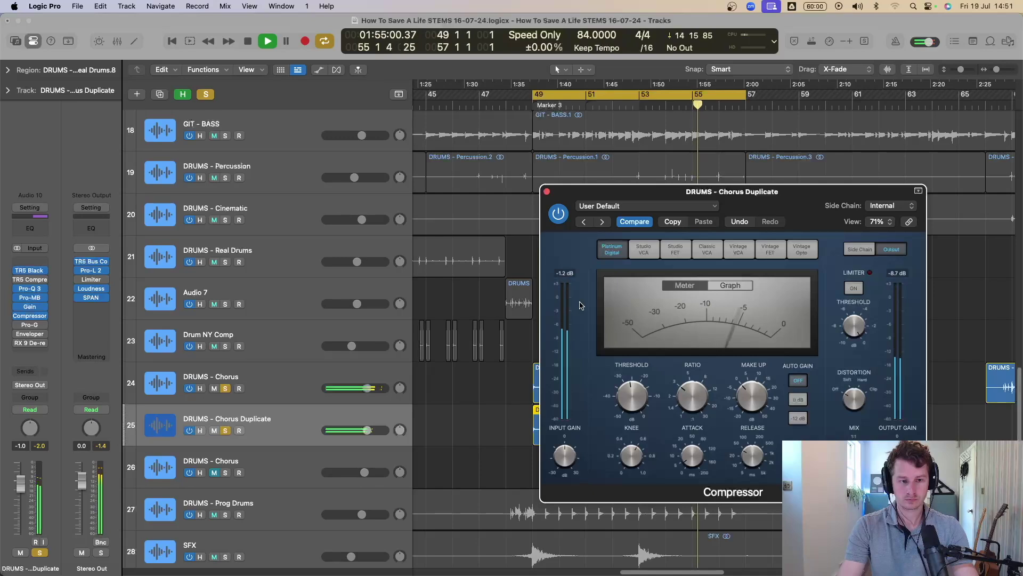
key("space")
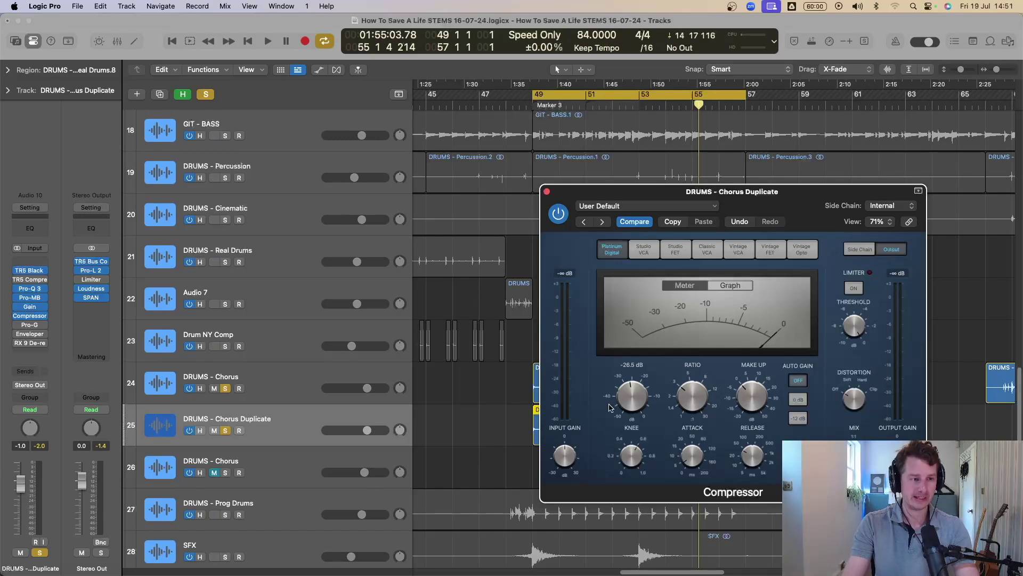
Open the RX 9 De-reverb plug-in on the chorus drums duplicate
left_click(29, 343)
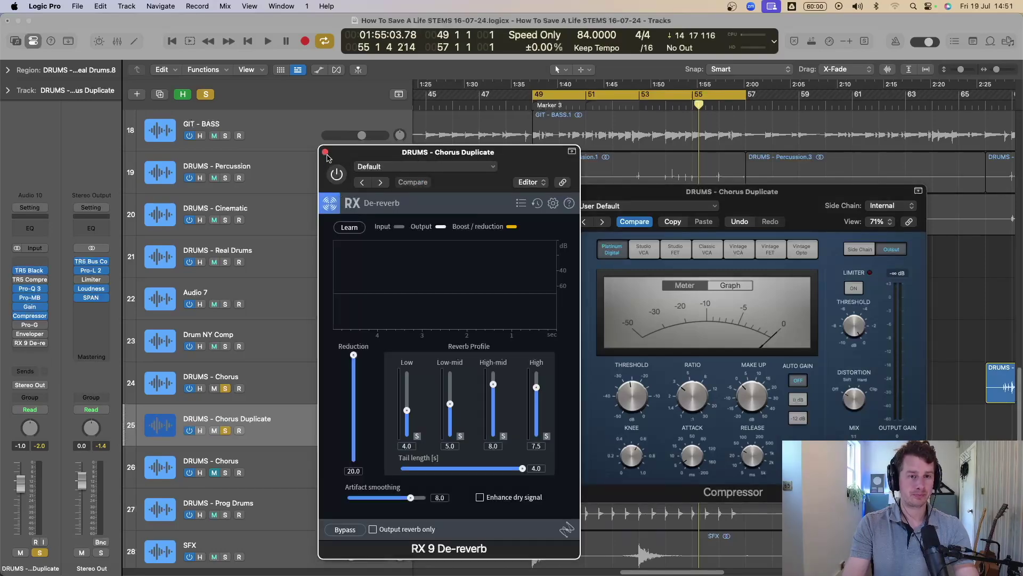